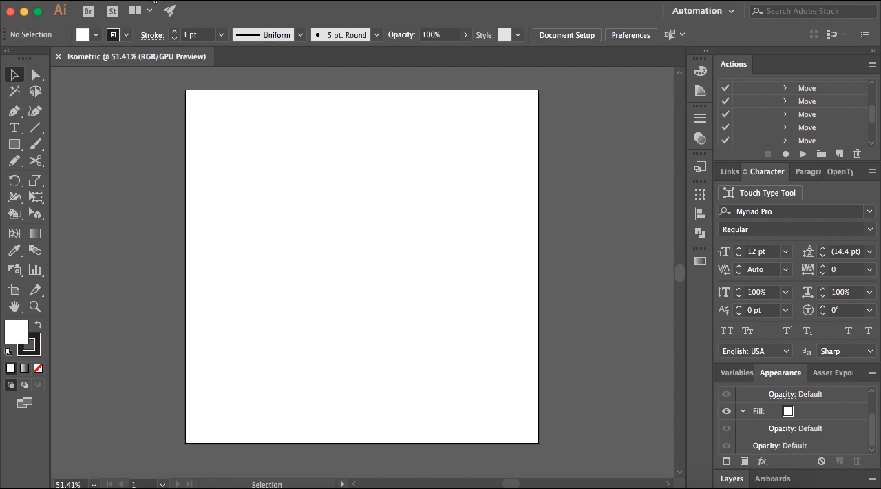
# Set the keyboard increment to 1 pt in the general preferences.
pyautogui.click(92, 2)
pyautogui.moveTo(114, 31)
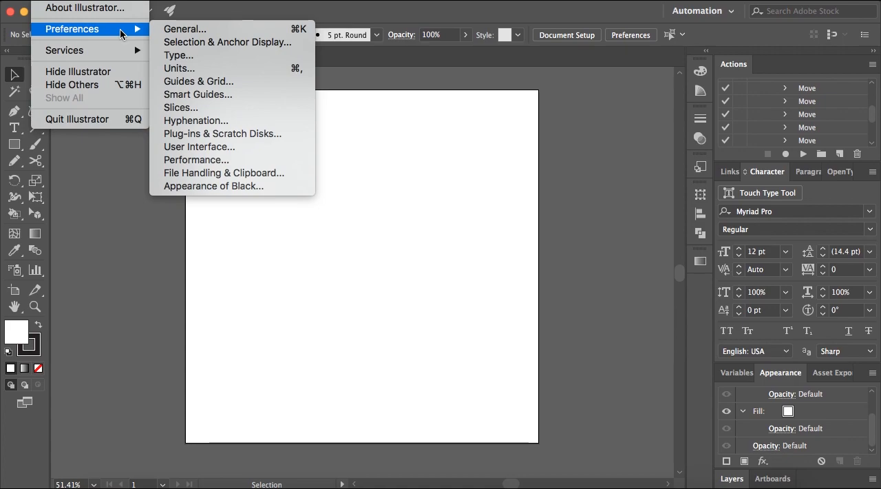
pyautogui.click(195, 31)
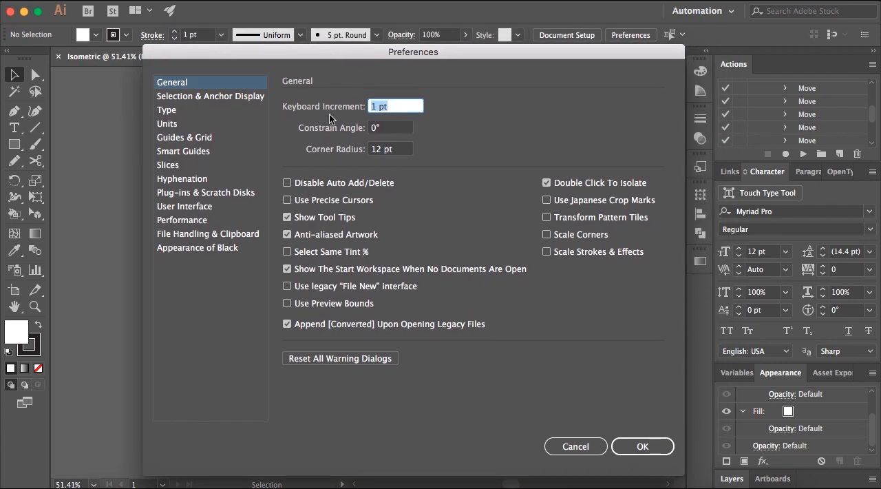
pyautogui.click(375, 107)
pyautogui.doubleClick(372, 107)
pyautogui.write('50')
pyautogui.moveTo(380, 108); pyautogui.dragTo(373, 107)
pyautogui.write('1')
pyautogui.press('Return')
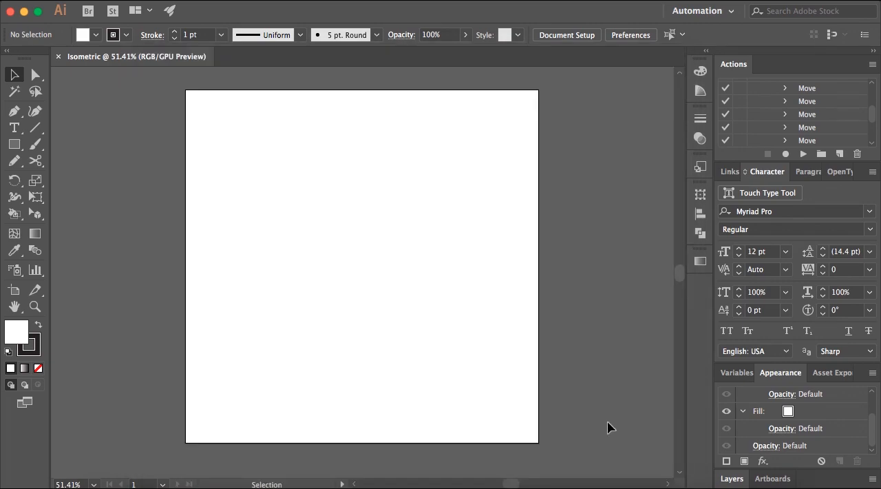
# Draw a square on the artboard and give it a black fill with no stroke.
pyautogui.click(15, 145)
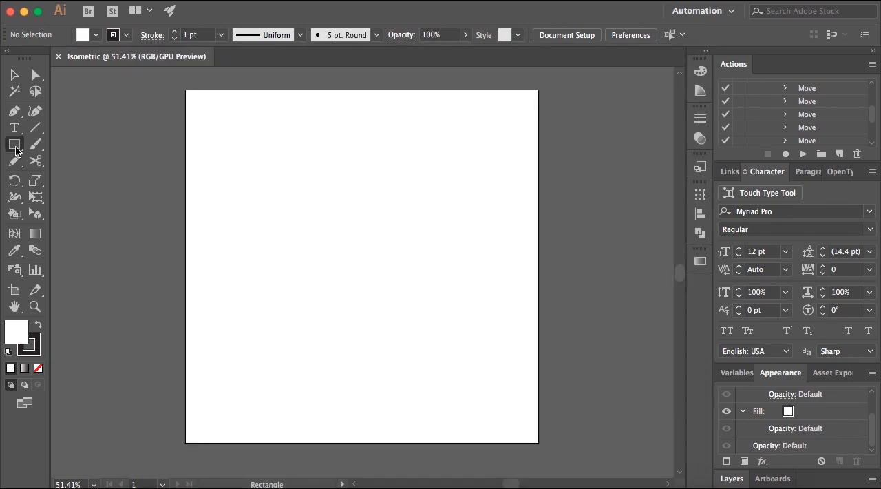
pyautogui.moveTo(255, 183); pyautogui.dragTo(358, 286)
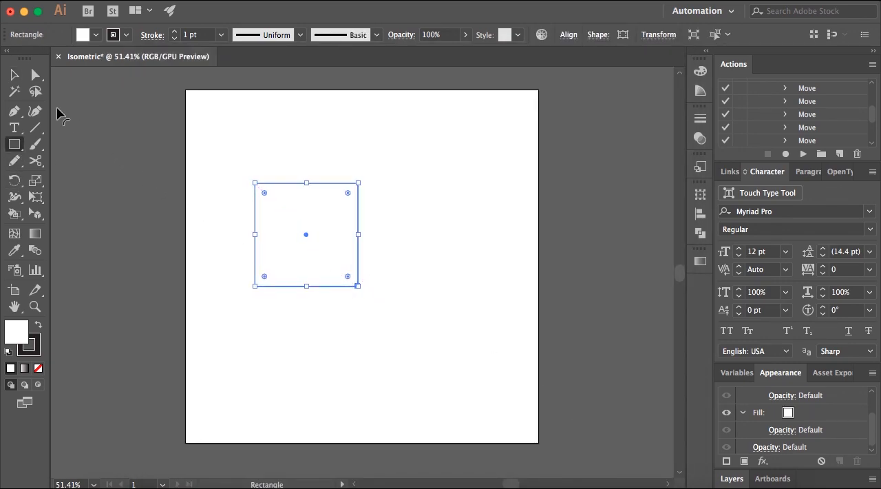
pyautogui.click(15, 74)
pyautogui.click(38, 326)
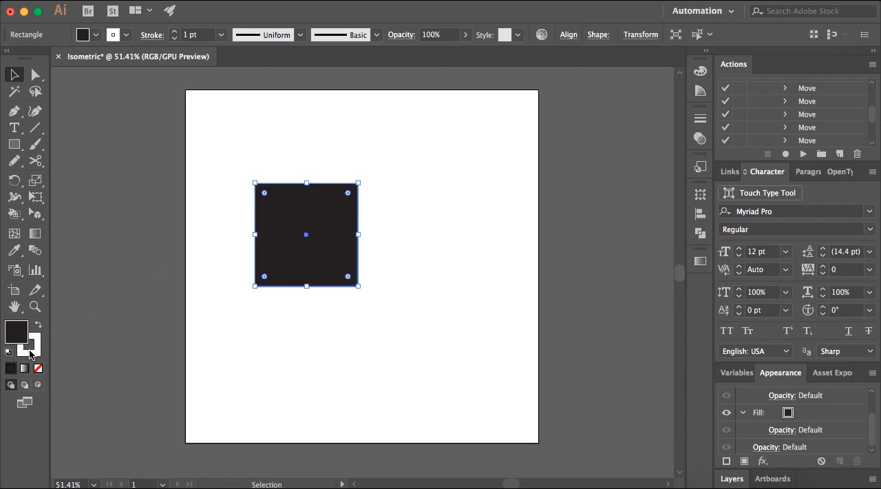
pyautogui.click(30, 351)
pyautogui.click(38, 369)
pyautogui.click(178, 280)
pyautogui.click(662, 65)
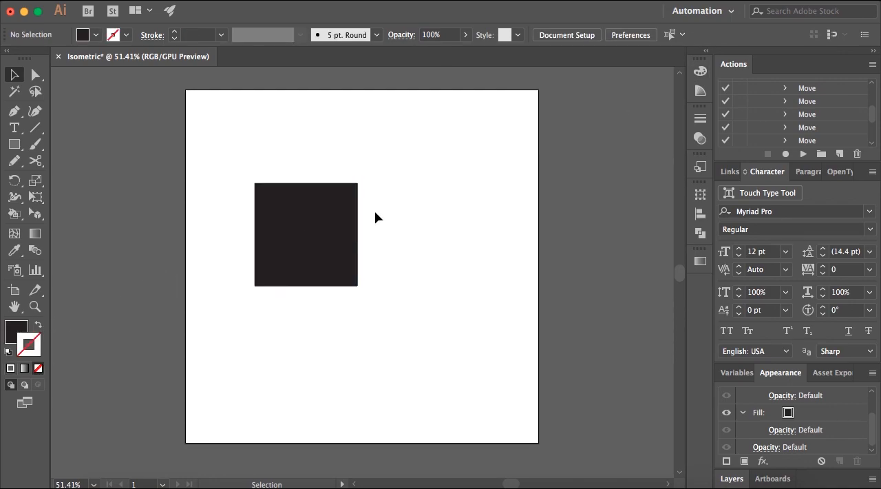
# Nudge the black square to the right in repeated 1 pt increments.
pyautogui.click(324, 231)
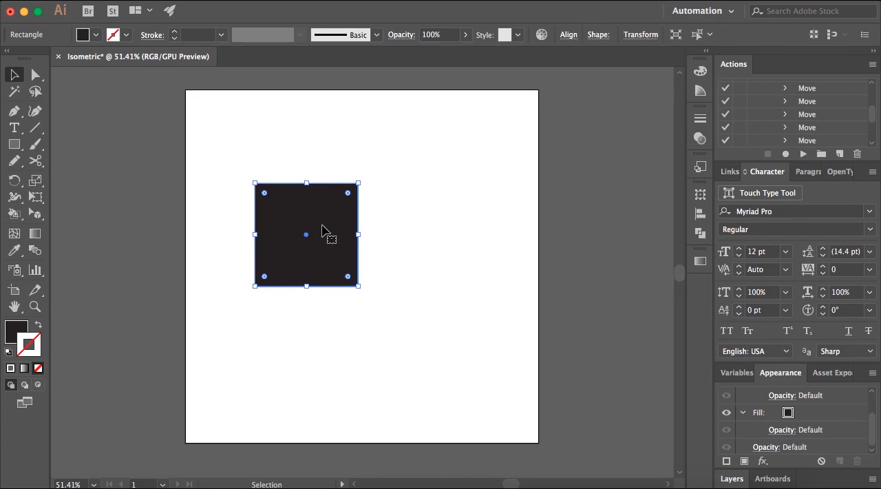
pyautogui.press('Right')
pyautogui.press('Right')
pyautogui.press('Right')
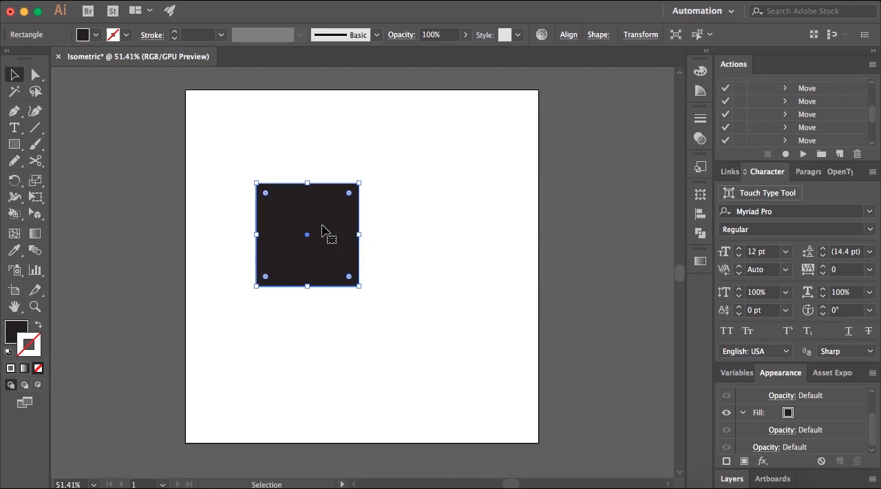
pyautogui.scroll(8, 367, 232)
pyautogui.scroll(1, 328, 294)
pyautogui.press('Right')
pyautogui.press('Right')
pyautogui.press('Right')
pyautogui.press('Right')
pyautogui.press('Right')
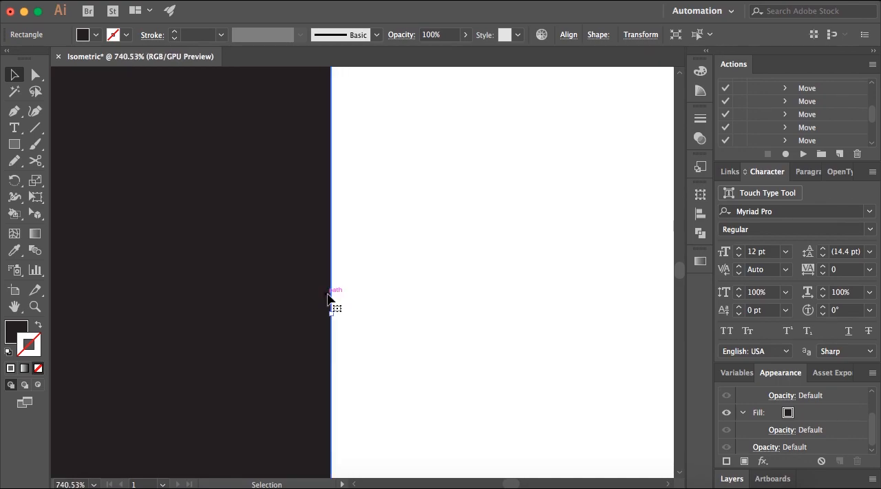
pyautogui.press('Right')
pyautogui.press('Right')
pyautogui.press('Right')
pyautogui.press('Right')
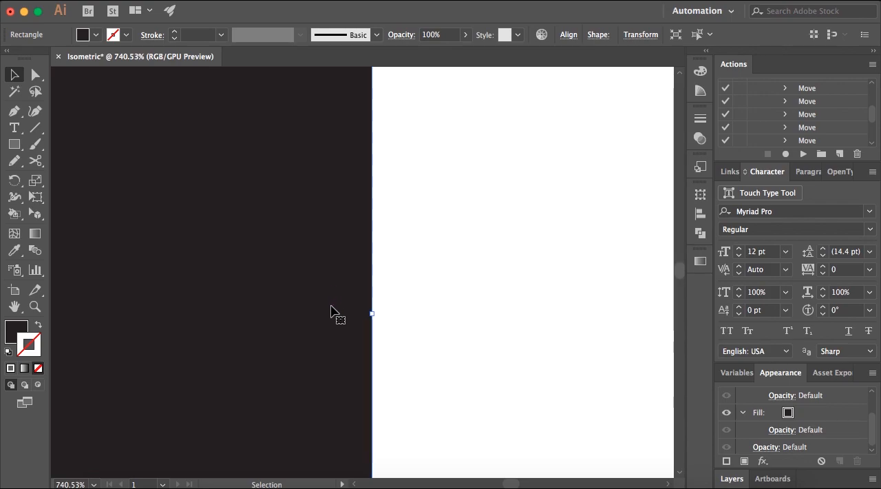
pyautogui.scroll(-5, 339, 310)
pyautogui.scroll(-1, 339, 310)
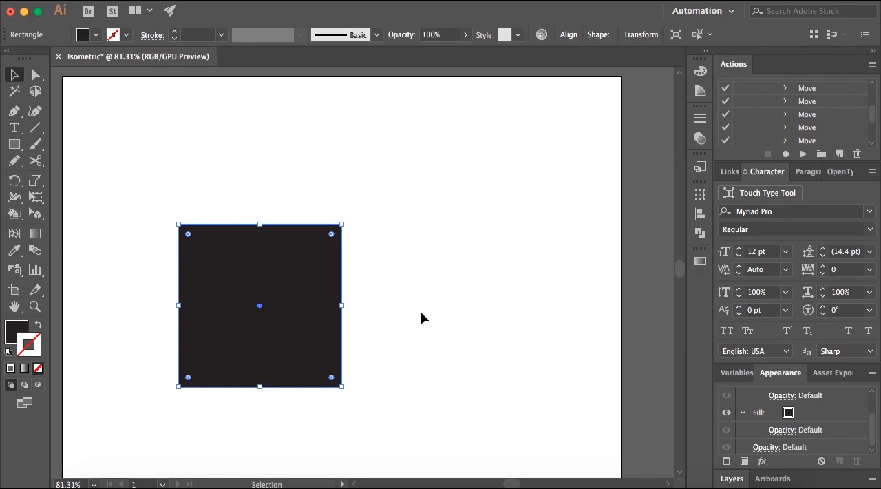
# Set the keyboard increment to 50 pt in the general preferences and delete the selected black square.
pyautogui.click(86, 2)
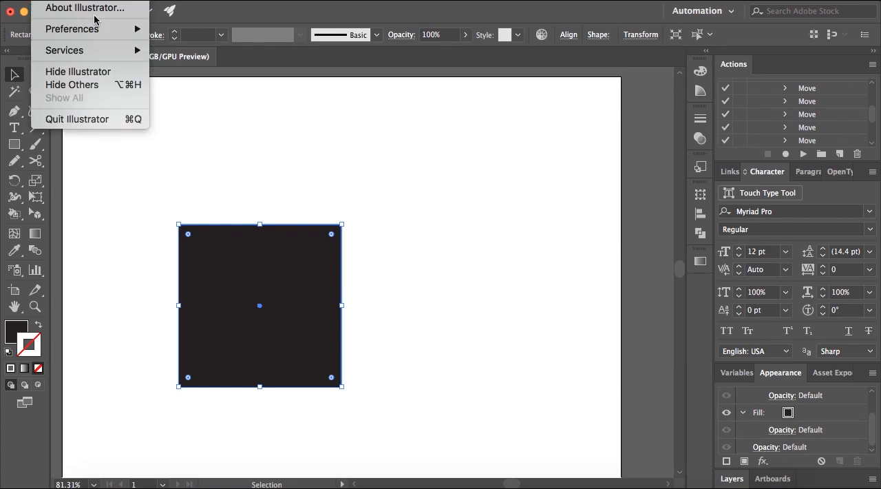
pyautogui.click(156, 29)
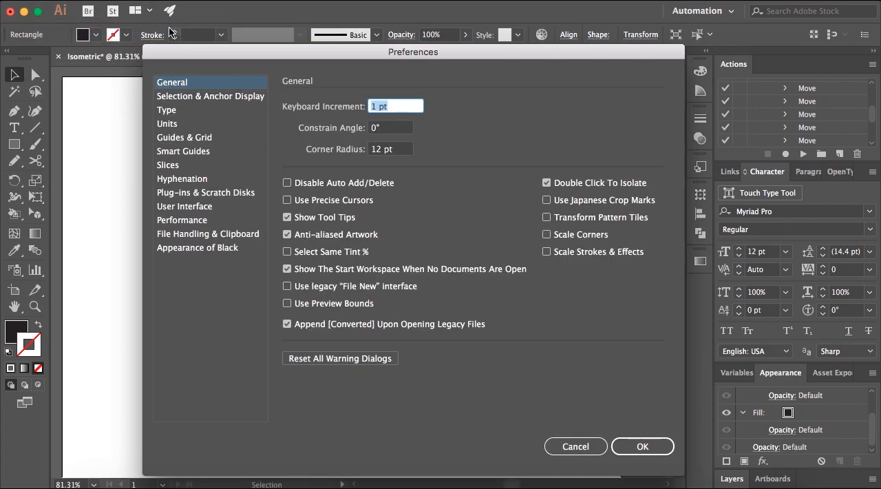
pyautogui.click(399, 106)
pyautogui.press('BackSpace')
pyautogui.write('50')
pyautogui.click(654, 447)
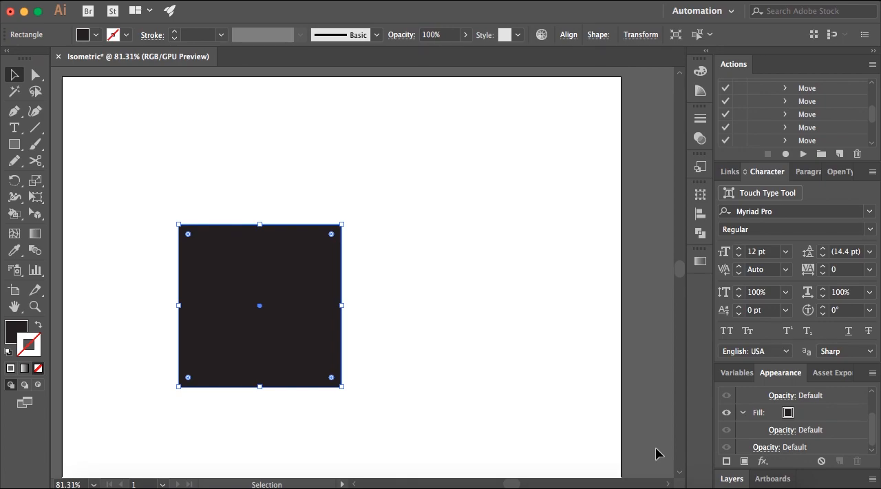
pyautogui.press('Delete')
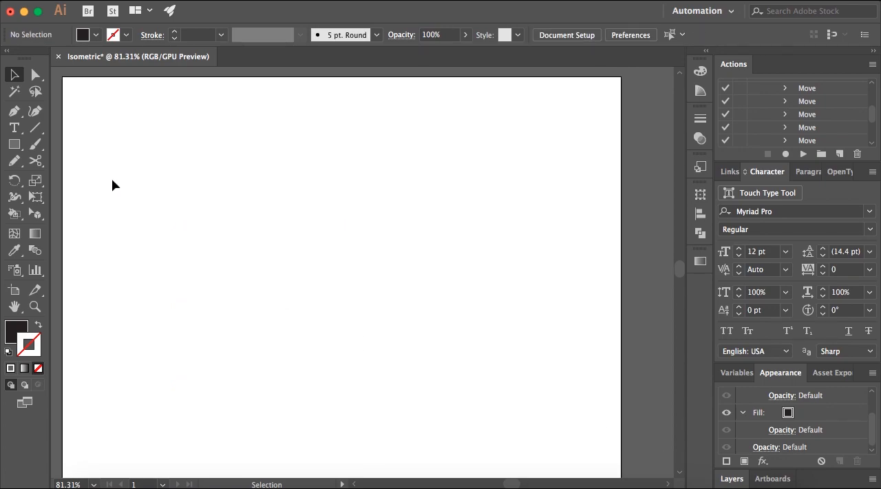
# Create a line segment 800 pt long at a 30° angle, with no fill and a black stroke.
pyautogui.click(35, 129)
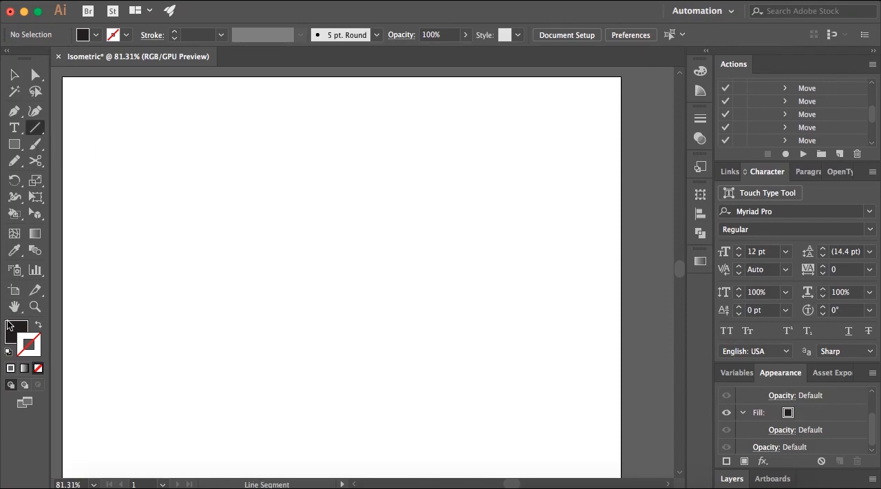
pyautogui.click(39, 327)
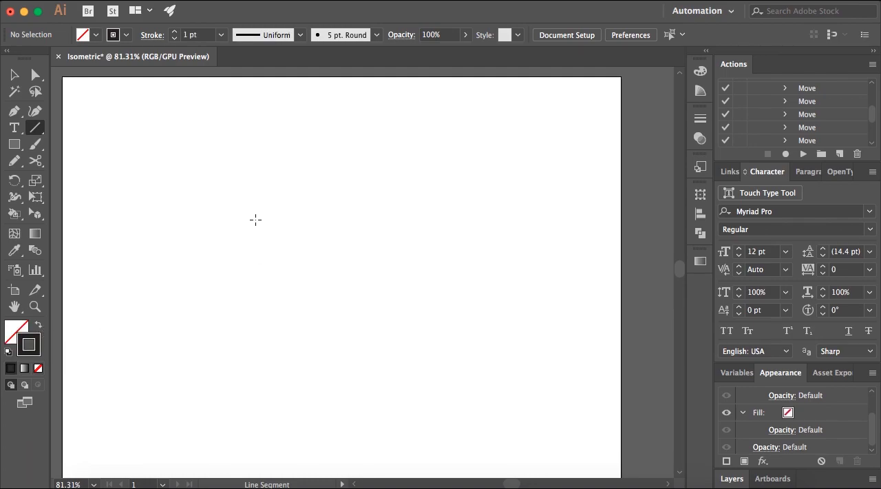
pyautogui.click(255, 220)
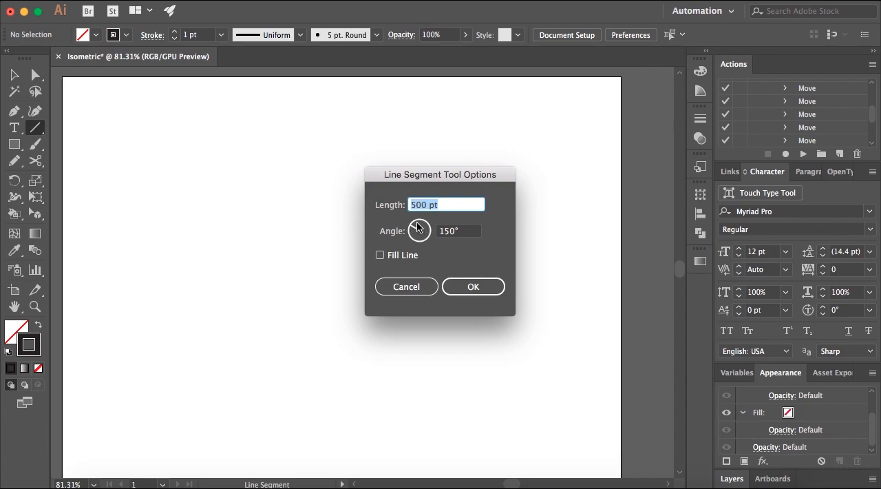
pyautogui.click(426, 204)
pyautogui.hotkey('shift', 'Left')
pyautogui.hotkey('shift', 'Left')
pyautogui.hotkey('shift', 'Left')
pyautogui.write('800')
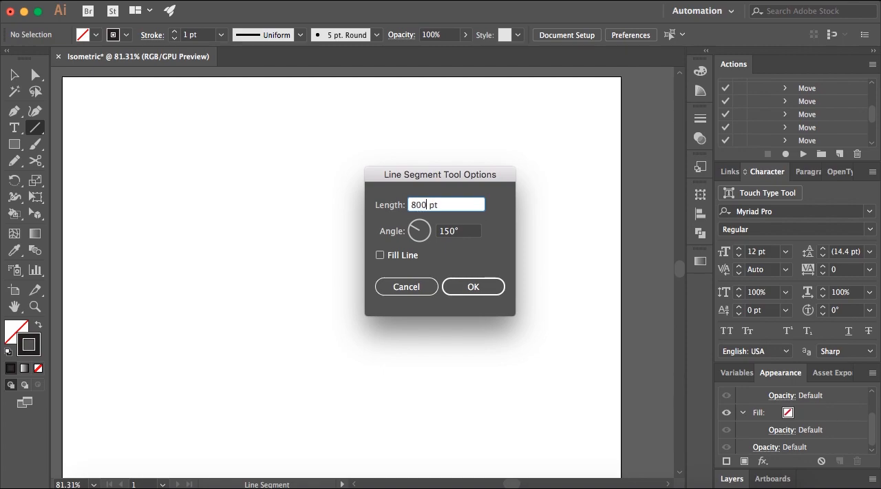
pyautogui.press('Tab')
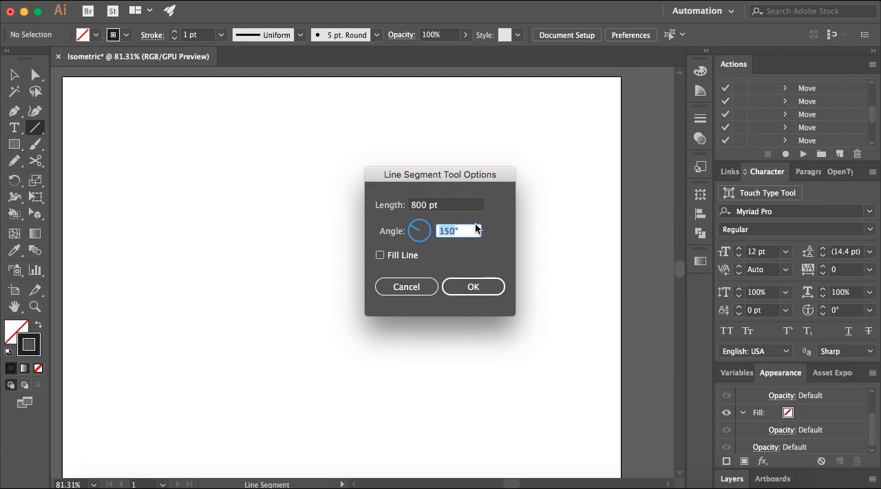
pyautogui.click(448, 231)
pyautogui.doubleClick(448, 231)
pyautogui.write('30')
pyautogui.click(457, 279)
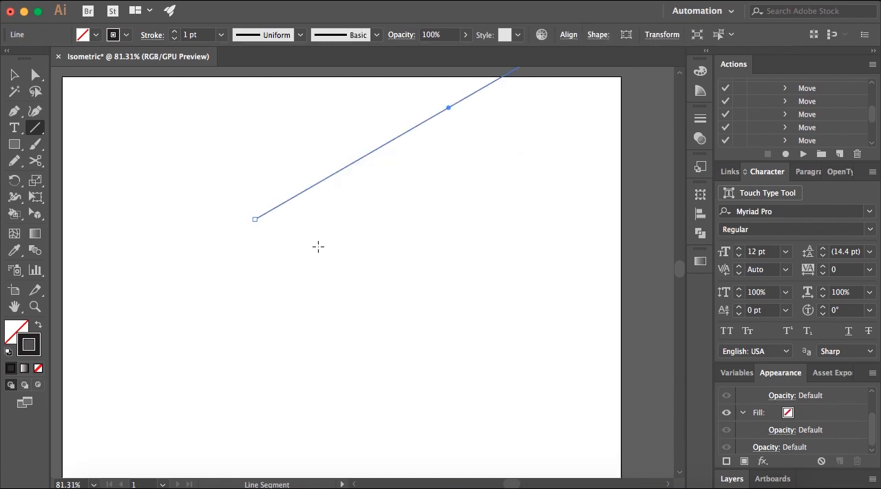
# Move the 30° line so that its lower end extends past the artboard's left edge.
pyautogui.press('v')
pyautogui.keyDown('alt'); pyautogui.scroll(-1, 252, 272); pyautogui.keyUp('alt')
pyautogui.keyDown('alt'); pyautogui.scroll(-1, 252, 273); pyautogui.keyUp('alt')
pyautogui.moveTo(443, 129); pyautogui.dragTo(283, 241)
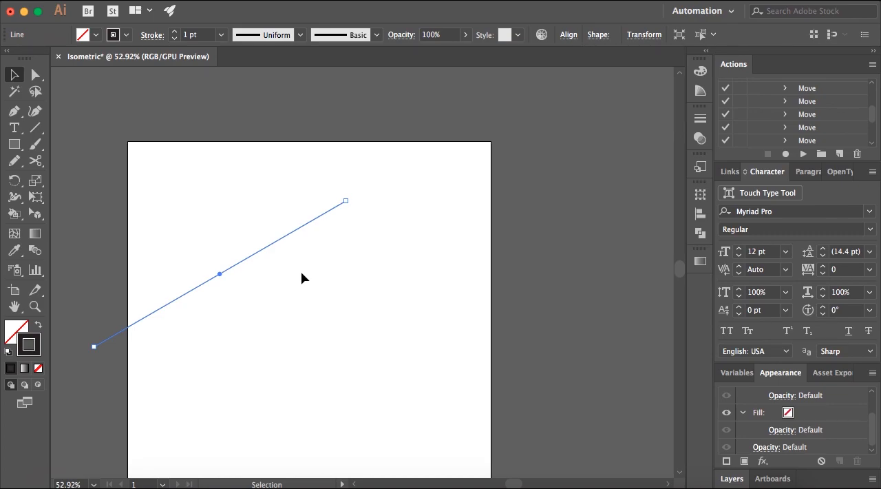
# Duplicate the 30° line repeatedly to the right at 50 pt intervals until the copies run past the artboard's right edge.
pyautogui.hotkey('alt', 'Right')
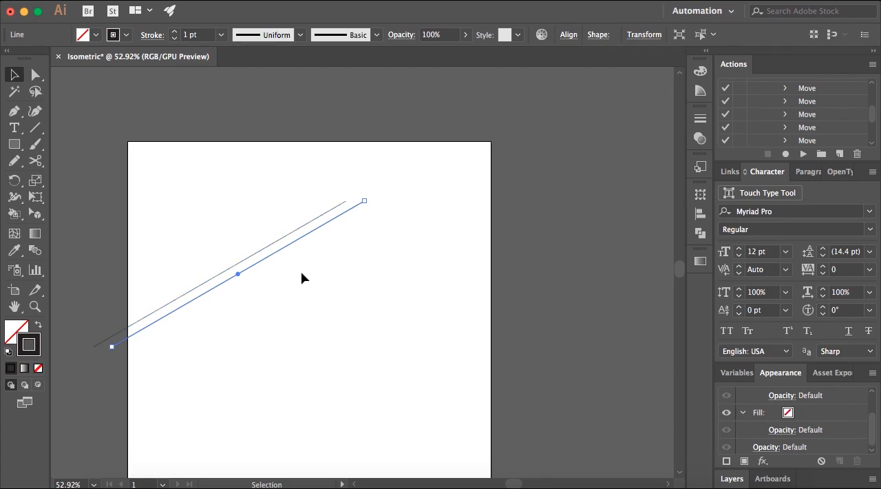
pyautogui.hotkey('alt', 'Right')
pyautogui.hotkey('alt', 'Right')
pyautogui.hotkey('alt', 'Right')
pyautogui.hotkey('alt', 'Right')
pyautogui.hotkey('alt', 'Right')
pyautogui.hotkey('alt', 'Right')
pyautogui.hotkey('alt', 'Right')
pyautogui.hotkey('alt', 'Right')
pyautogui.hotkey('alt', 'Right')
pyautogui.hotkey('alt', 'Right')
pyautogui.hotkey('alt', 'Right')
pyautogui.hotkey('alt', 'Right')
pyautogui.hotkey('alt', 'Right')
pyautogui.hotkey('alt', 'Right')
pyautogui.hotkey('alt', 'Right')
pyautogui.hotkey('alt', 'Right')
pyautogui.hotkey('alt', 'Right')
pyautogui.hotkey('alt', 'Right')
pyautogui.hotkey('alt', 'Right')
pyautogui.hotkey('alt', 'Right')
pyautogui.hotkey('alt', 'Right')
pyautogui.hotkey('alt', 'Right')
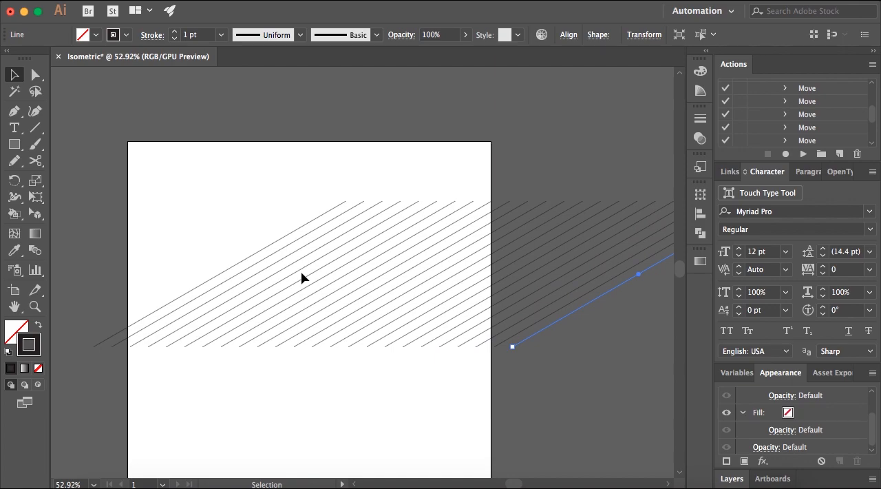
pyautogui.click(186, 238)
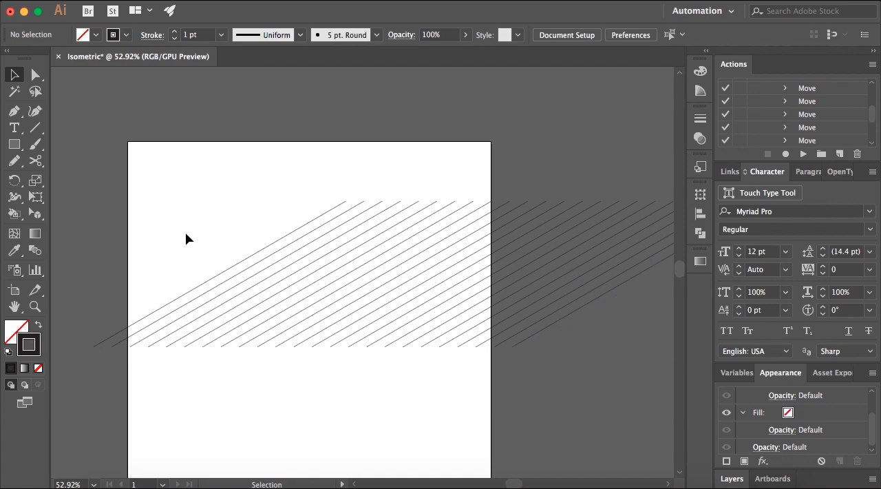
# Select all the 30° lines and shift them left together so they spread across the artboard's full width.
pyautogui.scroll(2, 324, 309)
pyautogui.scroll(5, 325, 311)
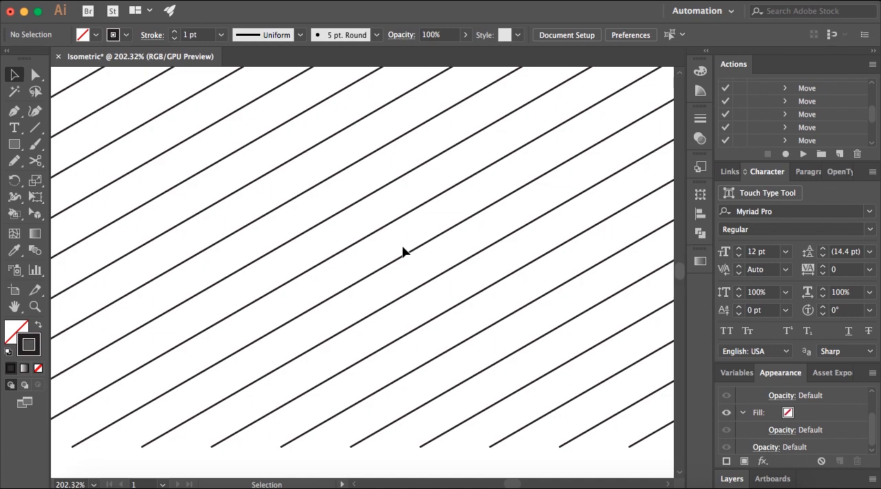
pyautogui.scroll(-10, 403, 251)
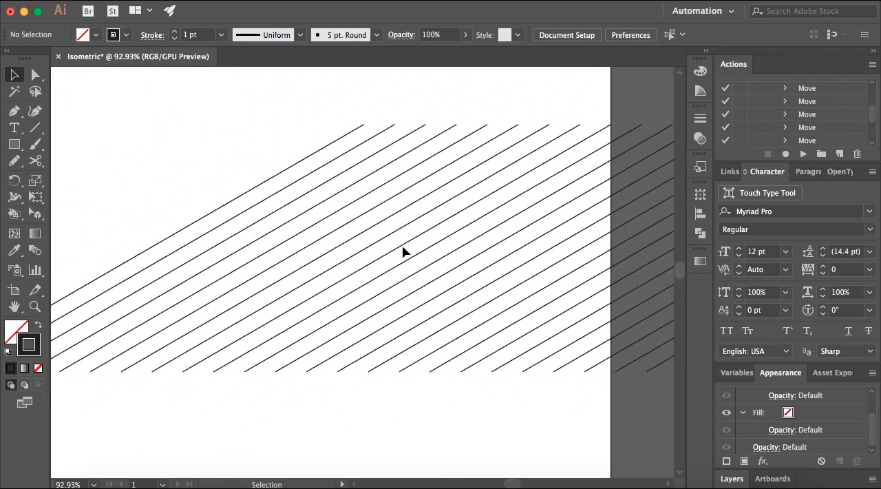
pyautogui.moveTo(282, 206)
pyautogui.mouseDown()
pyautogui.moveTo(447, 262)
pyautogui.moveTo(615, 299)
pyautogui.moveTo(482, 315)
pyautogui.mouseUp()
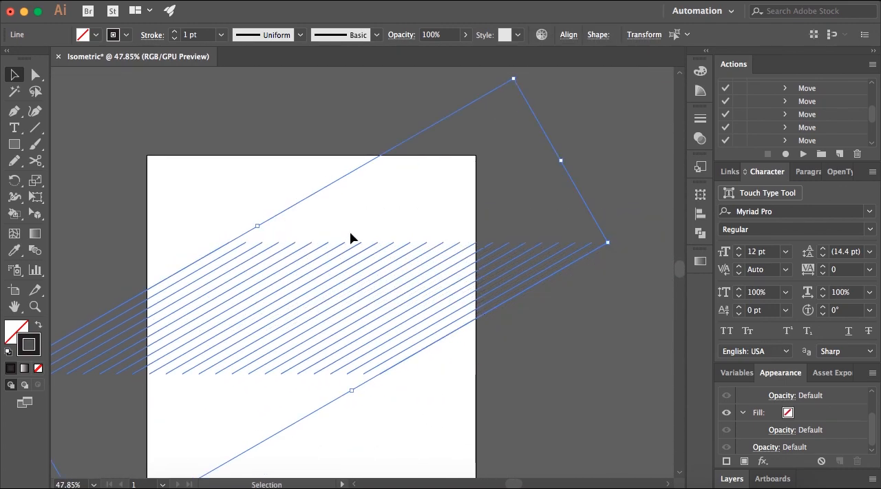
pyautogui.click(232, 201)
# Create an 800 pt line segment at 150° and place its lower end at the artboard's left edge, level with the 30° lines' lower ends.
pyautogui.click(36, 129)
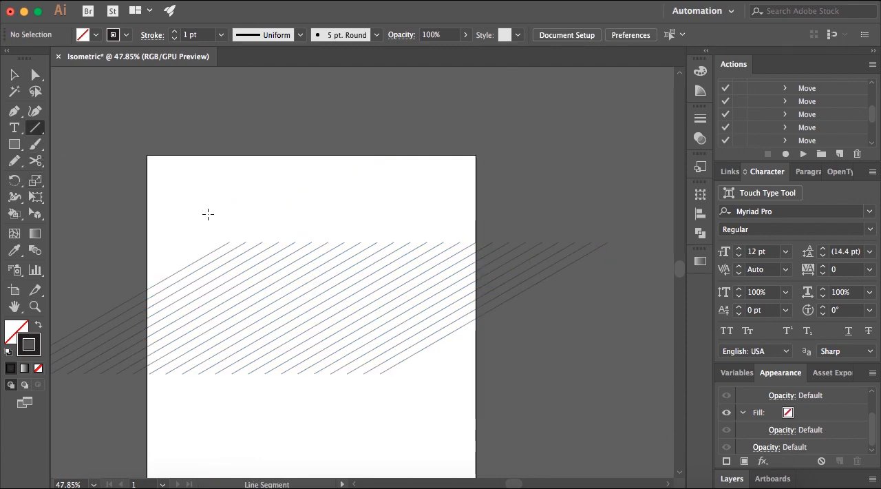
pyautogui.click(208, 214)
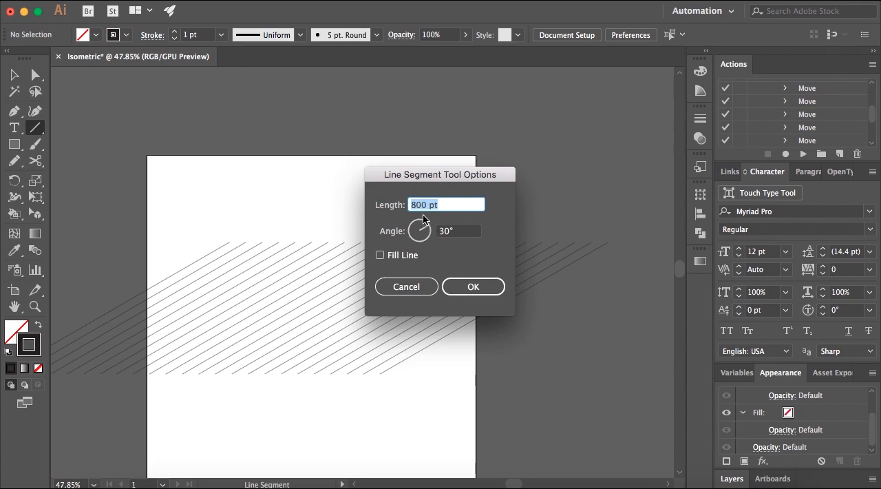
pyautogui.click(438, 237)
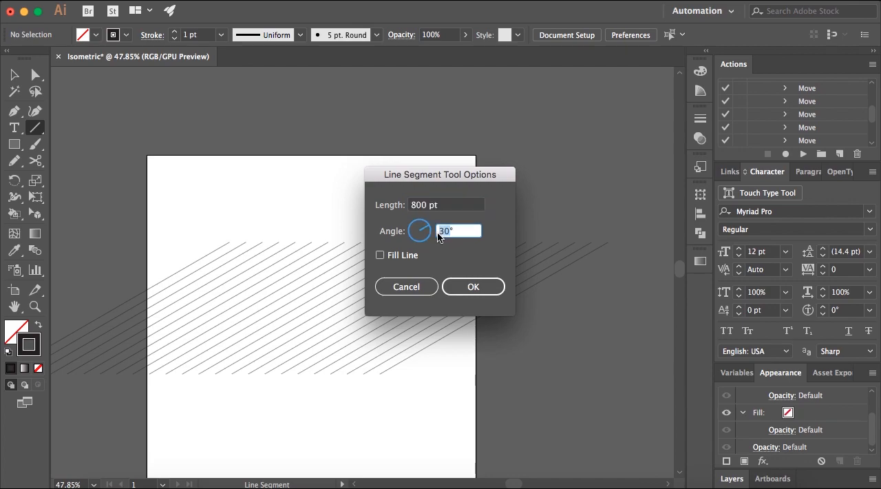
pyautogui.write('150')
pyautogui.click(475, 290)
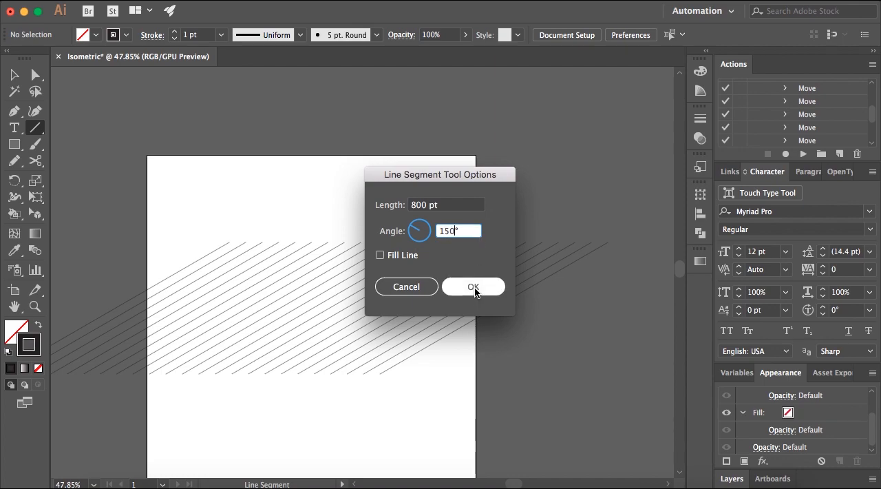
pyautogui.click(14, 74)
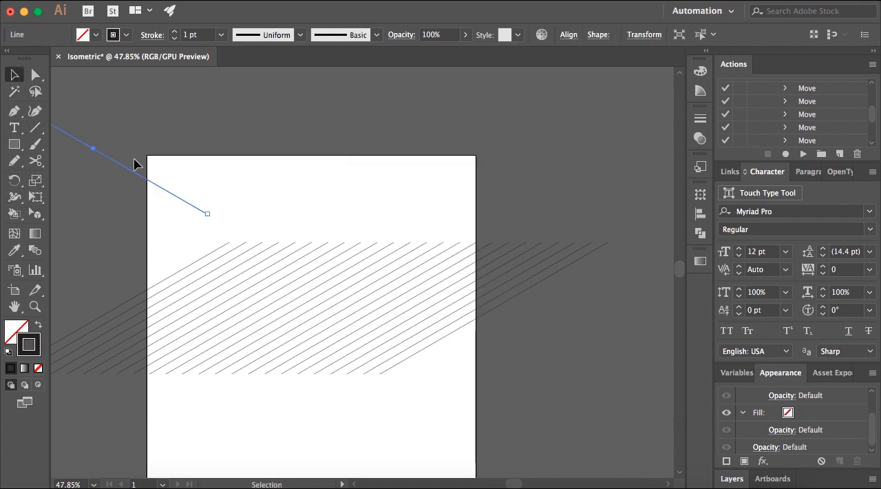
pyautogui.moveTo(172, 197); pyautogui.dragTo(110, 366)
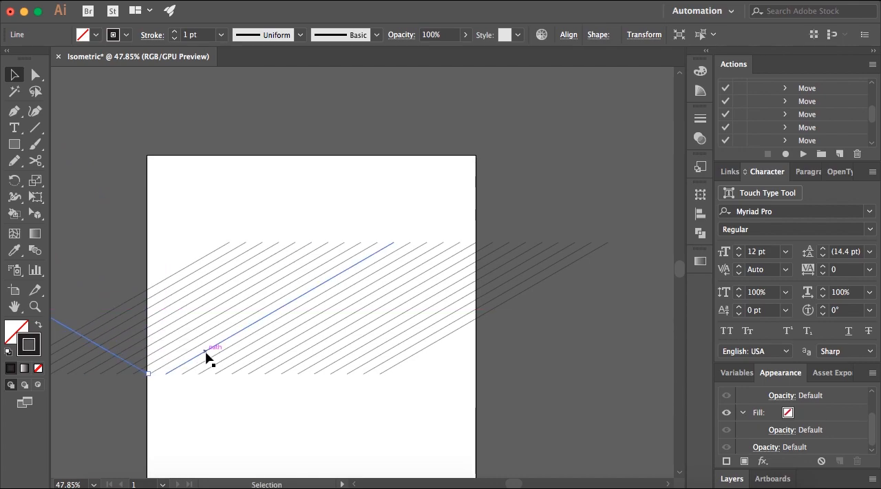
# Duplicate the 150° line repeatedly to the right at 50 pt intervals until the copies run past the artboard's right edge.
pyautogui.hotkey('ctrl', 'd')
pyautogui.hotkey('ctrl', 'd')
pyautogui.hotkey('ctrl', 'd')
pyautogui.hotkey('ctrl', 'd')
pyautogui.hotkey('ctrl', 'd')
pyautogui.hotkey('ctrl', 'd')
pyautogui.hotkey('ctrl', 'd')
pyautogui.hotkey('ctrl', 'd')
pyautogui.hotkey('ctrl', 'd')
pyautogui.hotkey('ctrl', 'd')
pyautogui.hotkey('ctrl', 'd')
pyautogui.hotkey('ctrl', 'd')
pyautogui.hotkey('ctrl', 'd')
pyautogui.hotkey('ctrl', 'd')
pyautogui.hotkey('ctrl', 'd')
pyautogui.hotkey('ctrl', 'd')
pyautogui.hotkey('ctrl', 'd')
pyautogui.hotkey('ctrl', 'd')
pyautogui.hotkey('ctrl', 'd')
pyautogui.hotkey('ctrl', 'd')
pyautogui.hotkey('ctrl', 'd')
pyautogui.hotkey('ctrl', 'd')
pyautogui.hotkey('ctrl', 'd')
pyautogui.hotkey('ctrl', 'd')
pyautogui.hotkey('ctrl', 'd')
pyautogui.hotkey('ctrl', 'd')
pyautogui.hotkey('ctrl', 'd')
pyautogui.hotkey('ctrl', 'd')
pyautogui.hotkey('ctrl', 'd')
pyautogui.hotkey('ctrl', 'd')
pyautogui.hotkey('ctrl', 'd')
pyautogui.hotkey('ctrl', 'd')
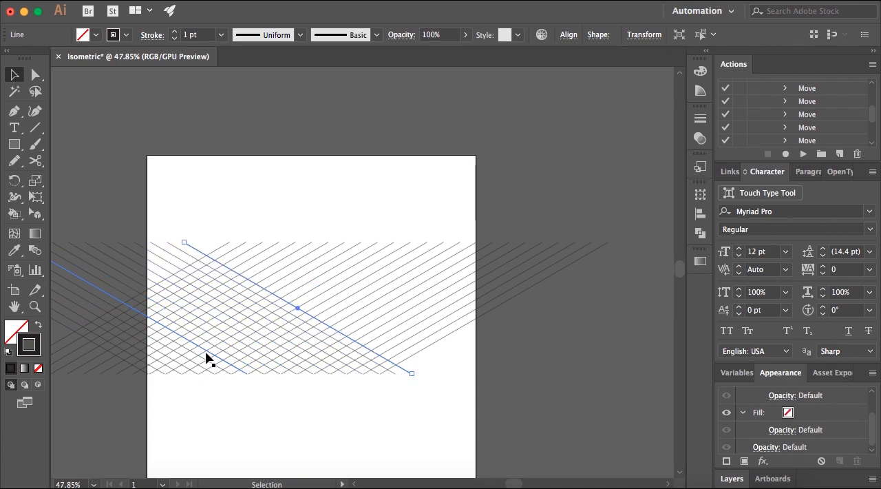
pyautogui.hotkey('ctrl', 'd')
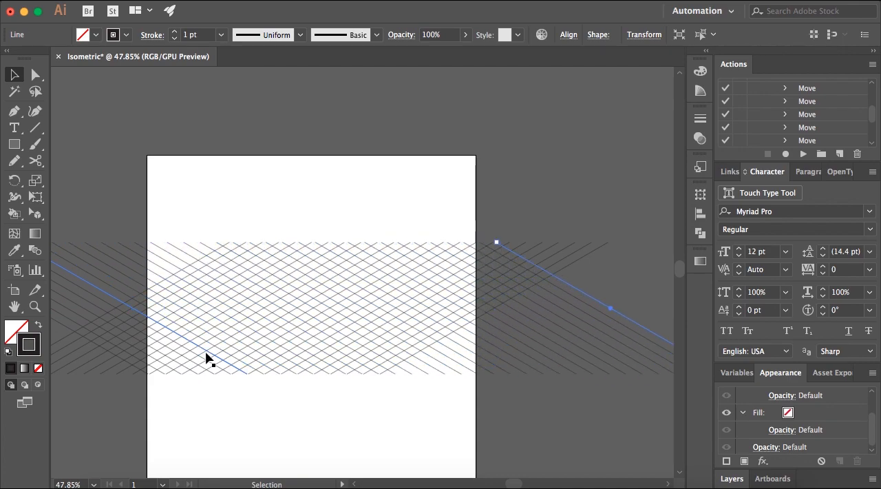
pyautogui.click(137, 226)
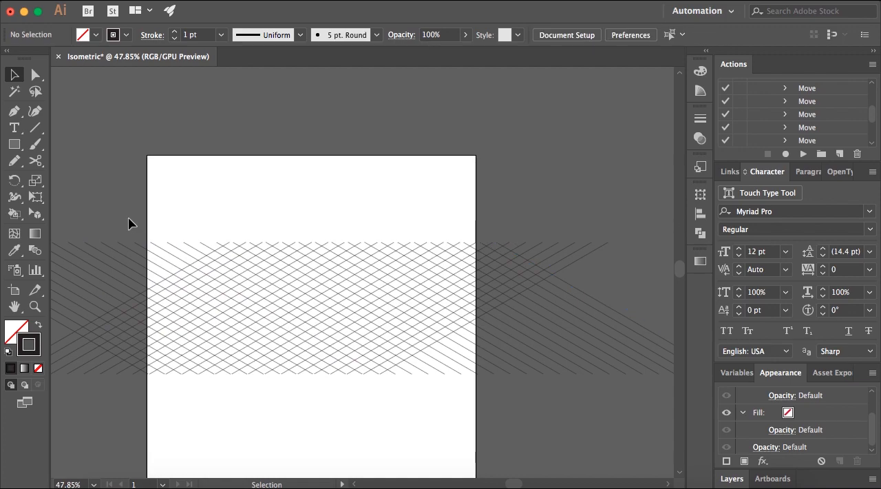
# Select all the crossing 30° and 150° lines and convert them into guides.
pyautogui.moveTo(101, 208)
pyautogui.mouseDown()
pyautogui.moveTo(325, 377)
pyautogui.moveTo(387, 398)
pyautogui.moveTo(544, 413)
pyautogui.mouseUp()
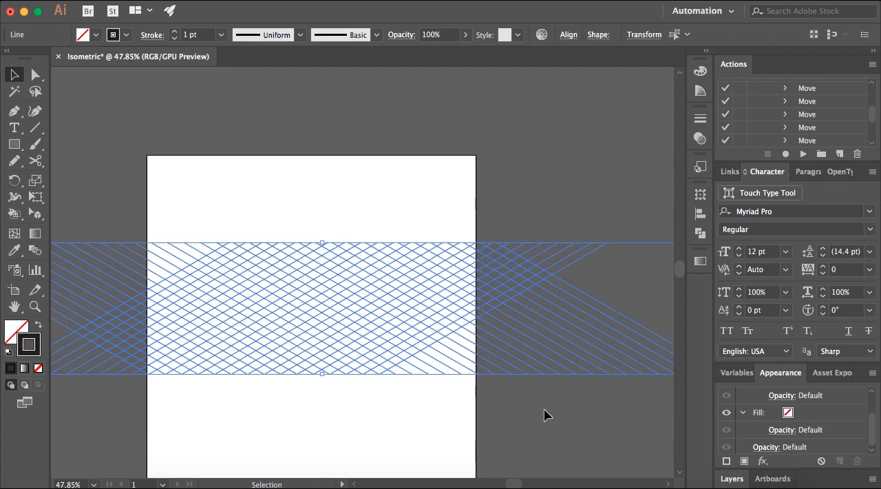
pyautogui.rightClick(352, 263)
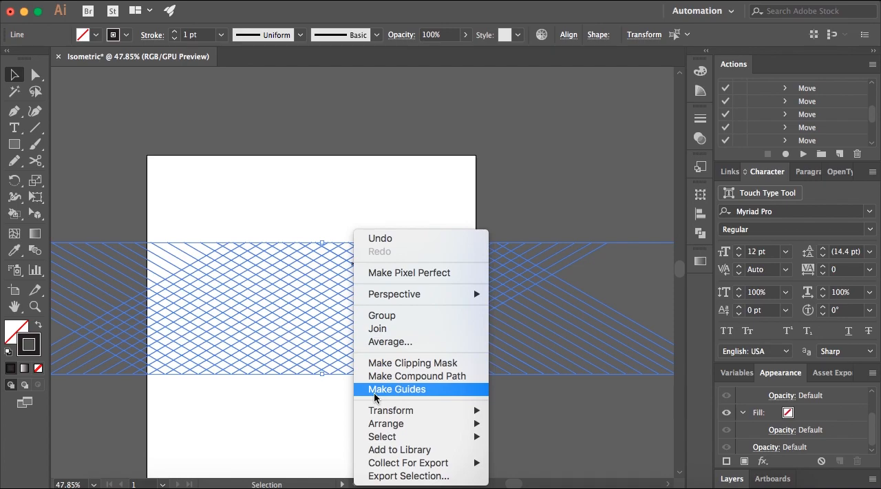
pyautogui.click(394, 390)
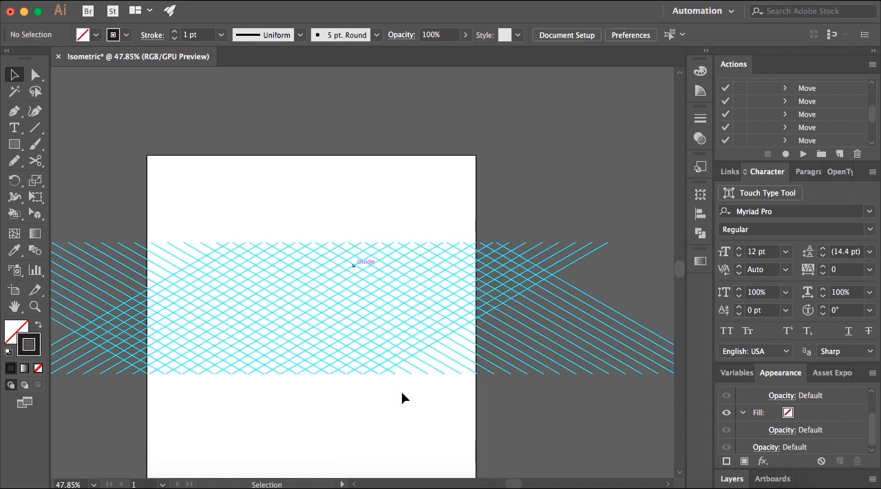
pyautogui.rightClick(354, 206)
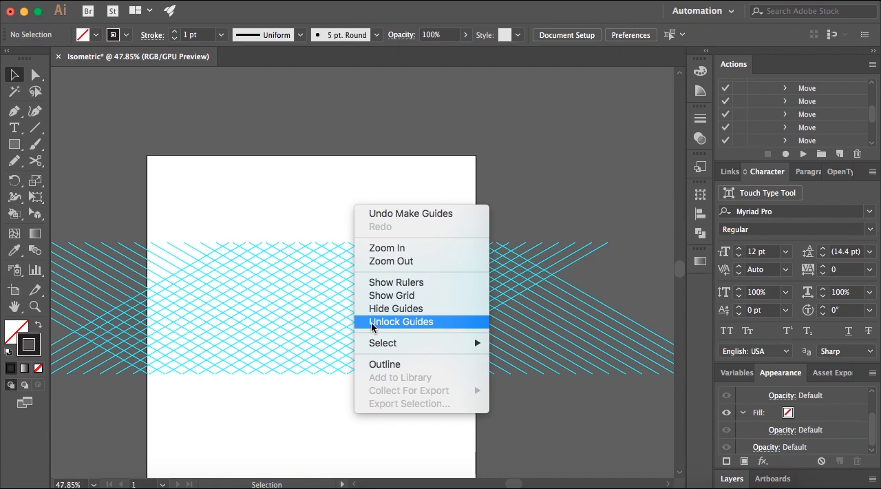
pyautogui.click(289, 320)
# Draw the cube's top face with the Pen tool as a closed rhombus on guide intersections, two grid cells per side, about 58 pt each.
pyautogui.scroll(8, 315, 320)
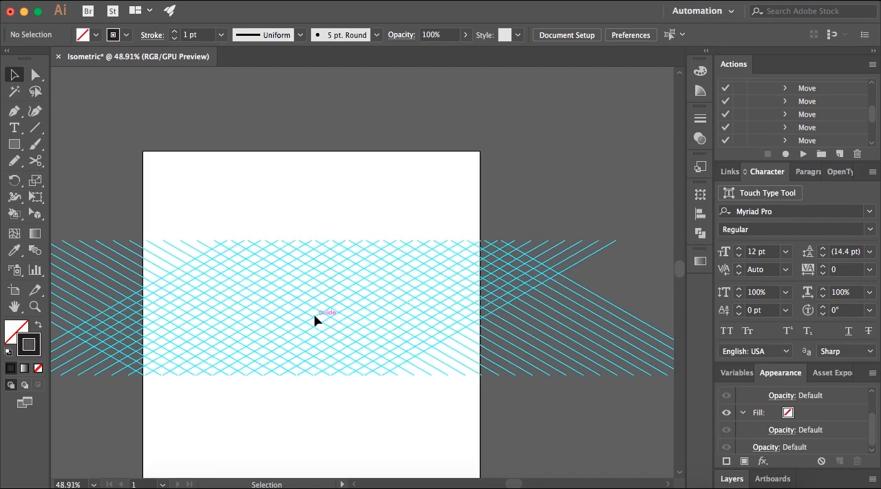
pyautogui.scroll(-4, 314, 320)
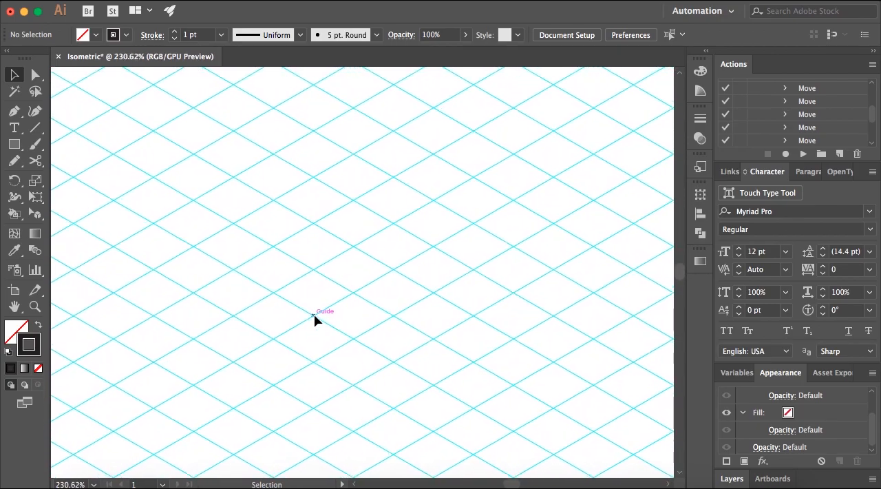
pyautogui.scroll(-1, 314, 323)
pyautogui.scroll(3, 314, 323)
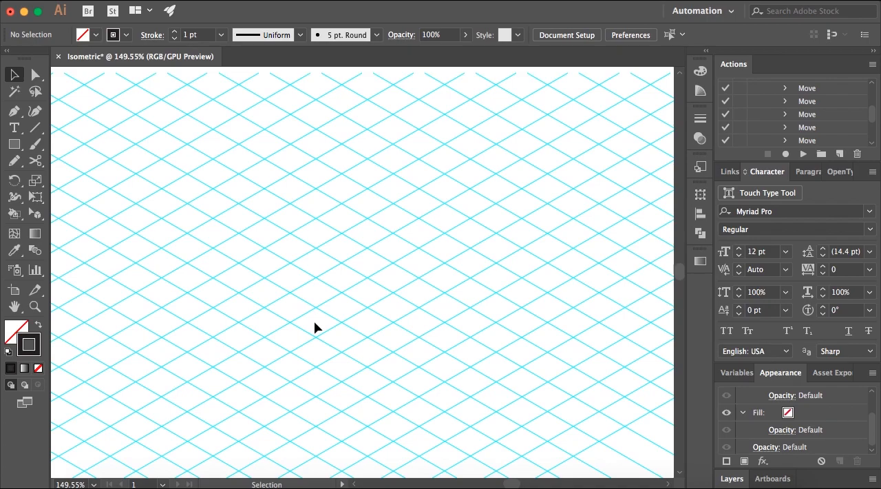
pyautogui.click(14, 111)
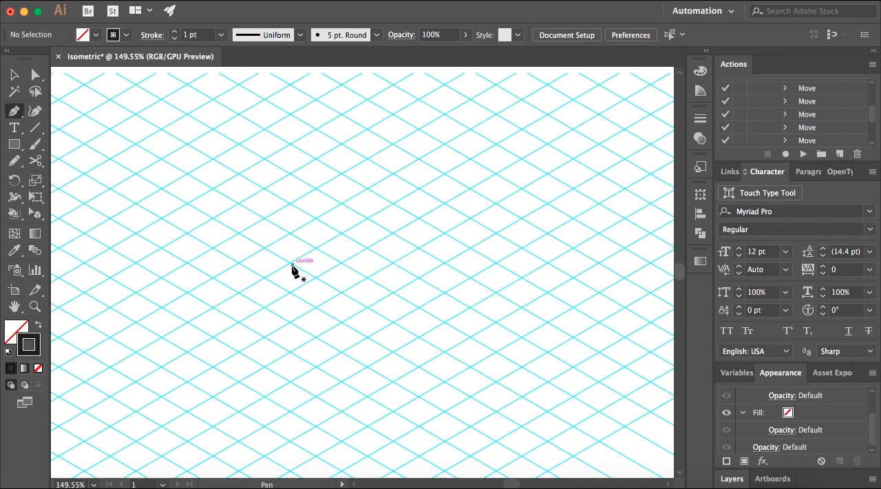
pyautogui.click(291, 263)
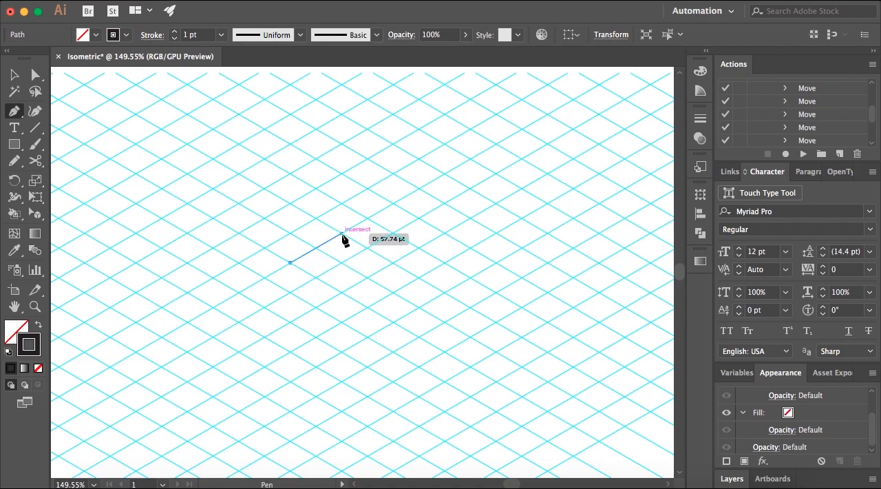
pyautogui.click(341, 234)
pyautogui.click(392, 262)
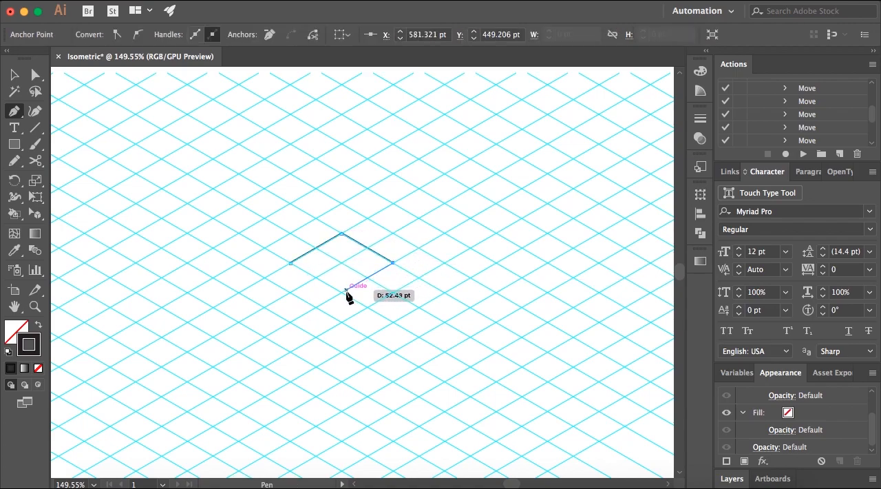
pyautogui.click(342, 293)
pyautogui.click(291, 262)
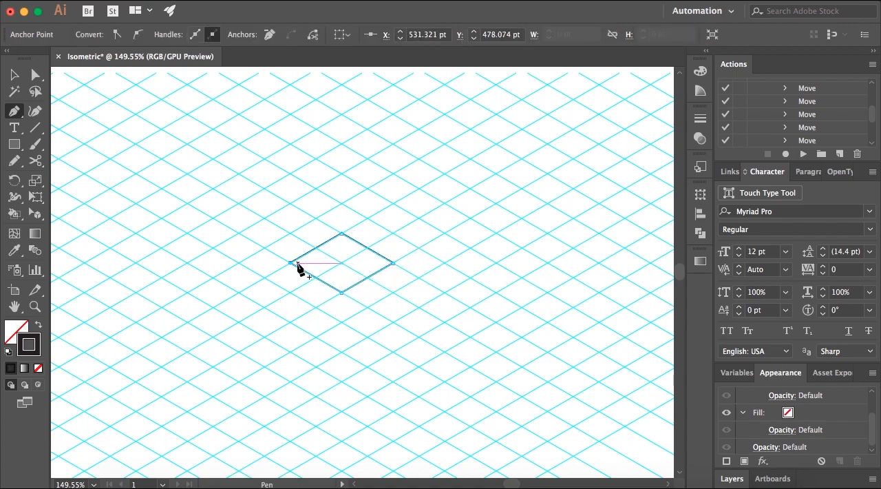
pyautogui.press('v')
pyautogui.scroll(3, 390, 268)
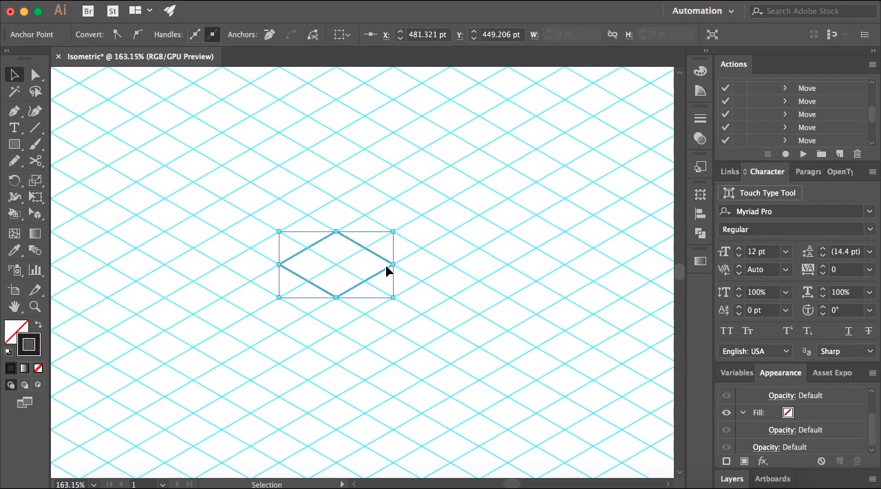
pyautogui.scroll(-1, 387, 267)
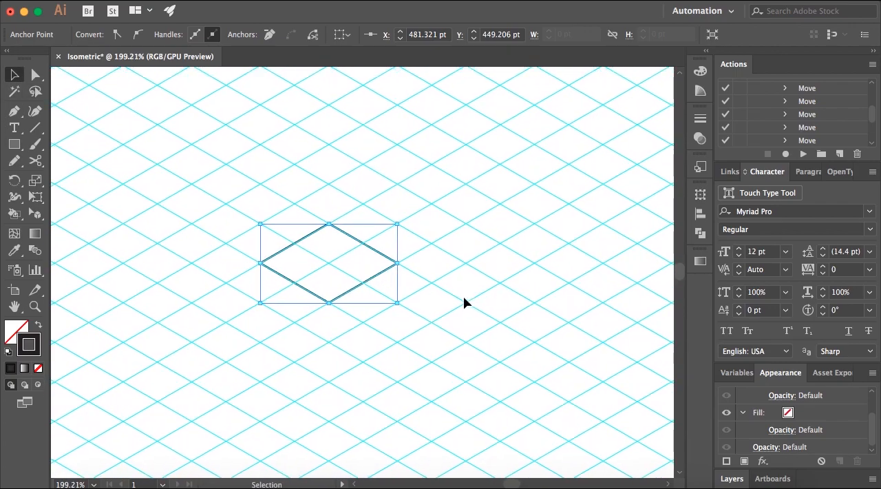
pyautogui.click(464, 303)
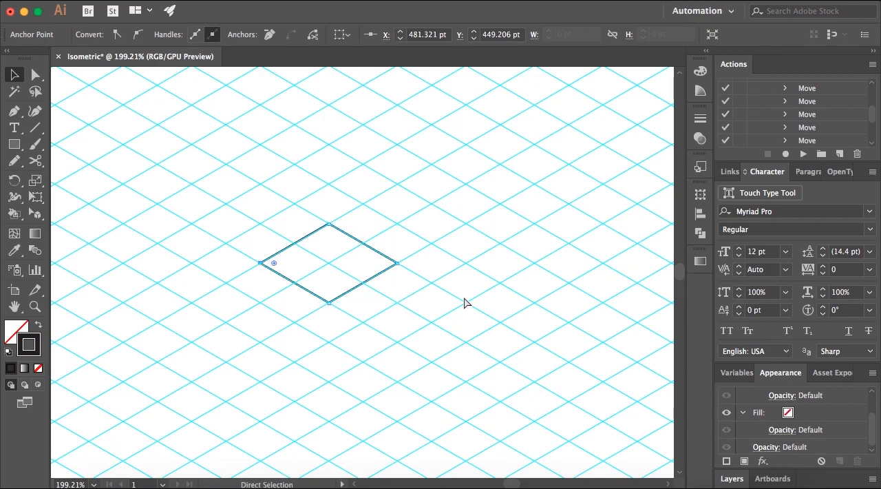
# Draw the cube's right face with the Pen tool as a closed shape below the top face's right edge, with vertical sides of about 58 pt.
pyautogui.click(14, 111)
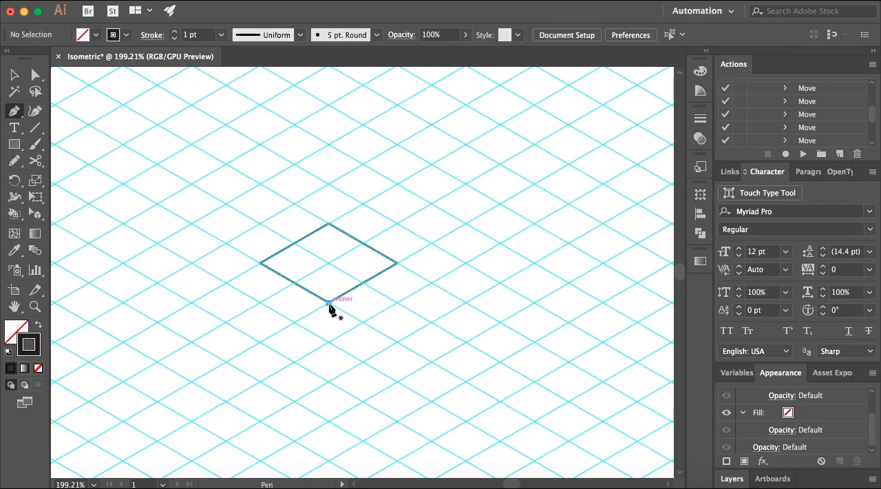
pyautogui.click(329, 304)
pyautogui.click(329, 381)
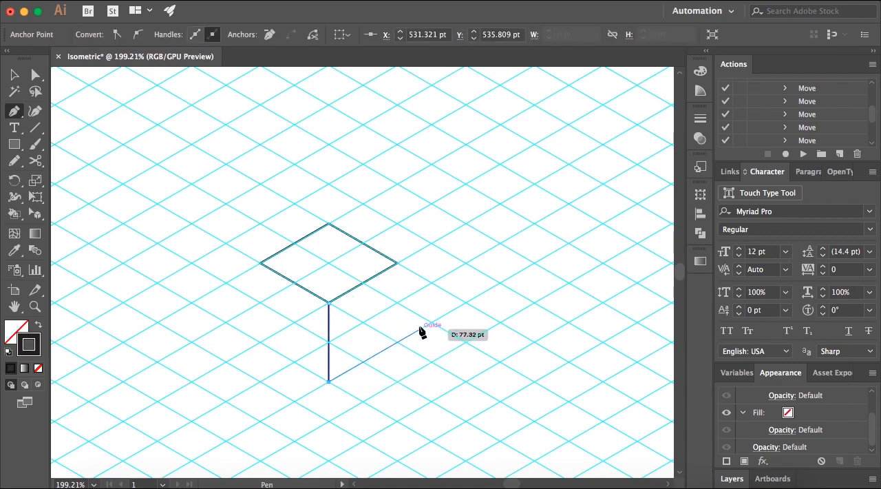
pyautogui.click(398, 341)
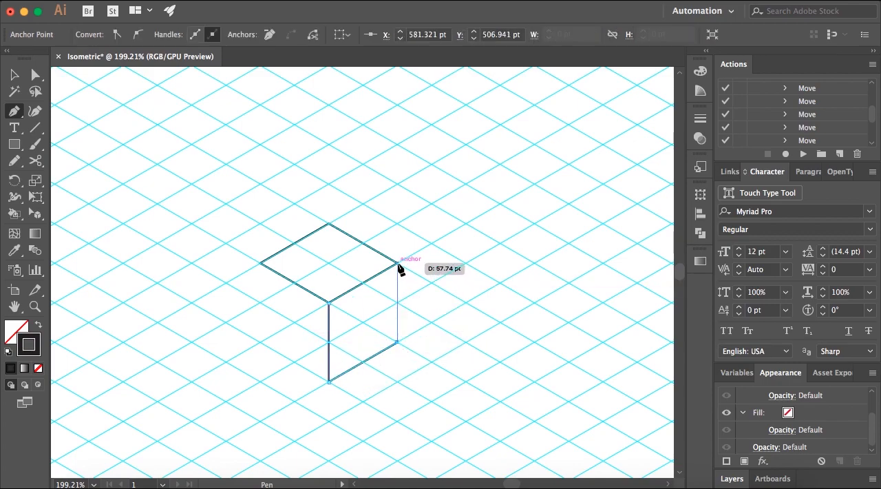
pyautogui.click(397, 264)
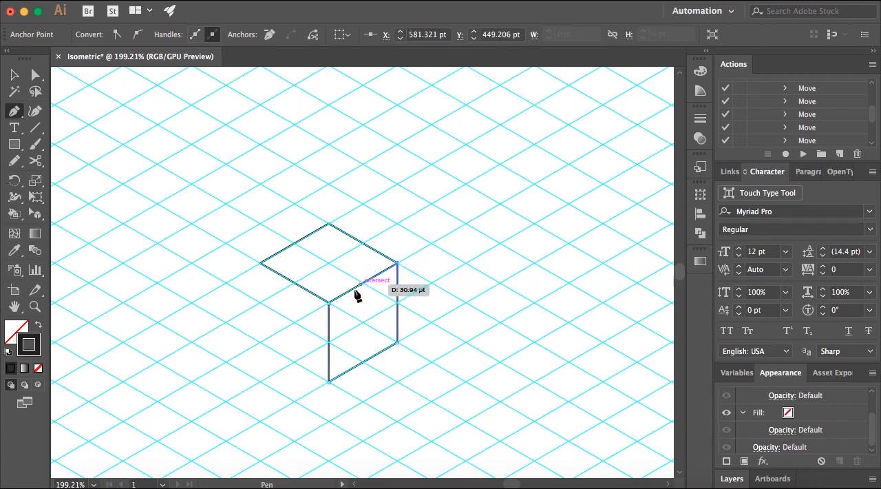
pyautogui.click(12, 77)
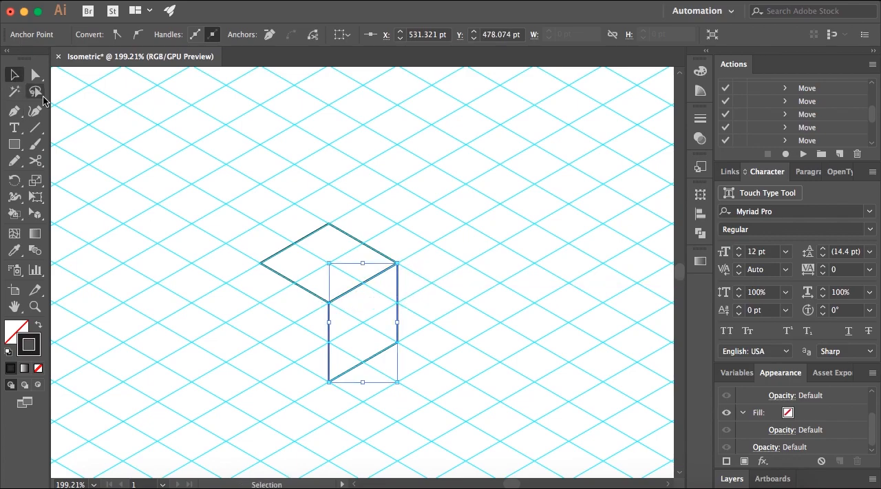
pyautogui.click(210, 171)
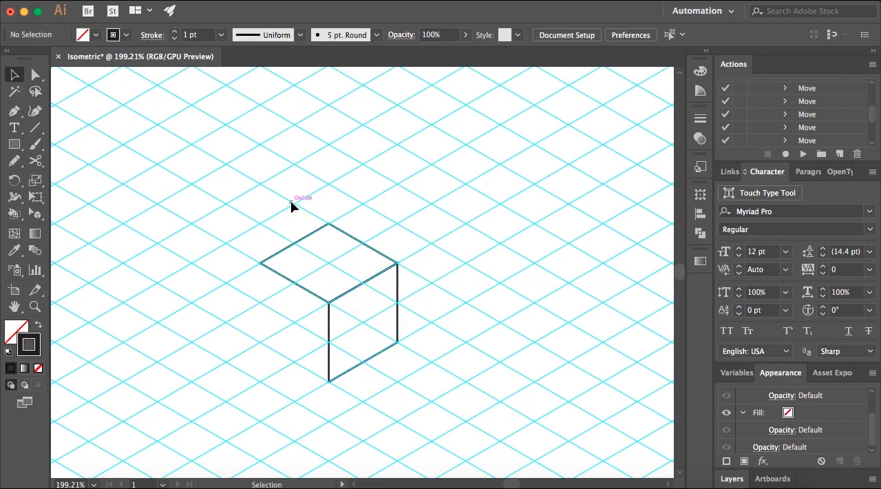
# Draw the cube's left face with the Pen tool as a closed shape below the top face's left edge, meeting the right face's vertical edge.
pyautogui.click(14, 111)
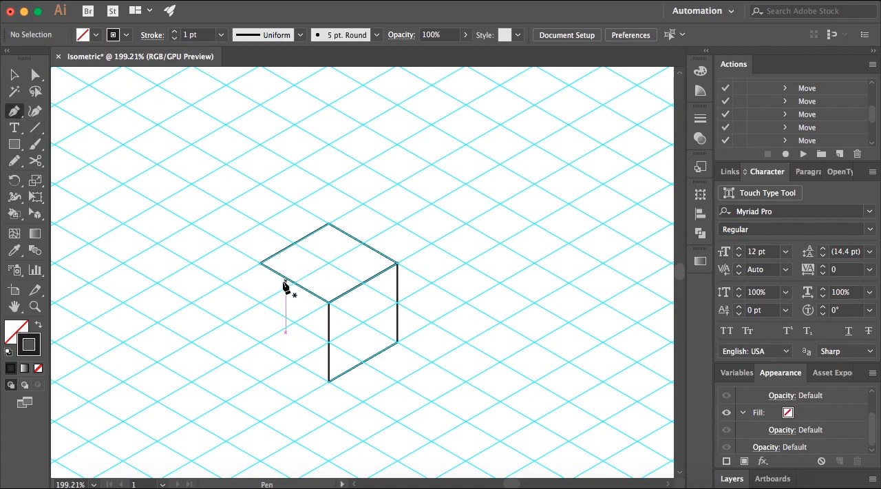
pyautogui.click(260, 268)
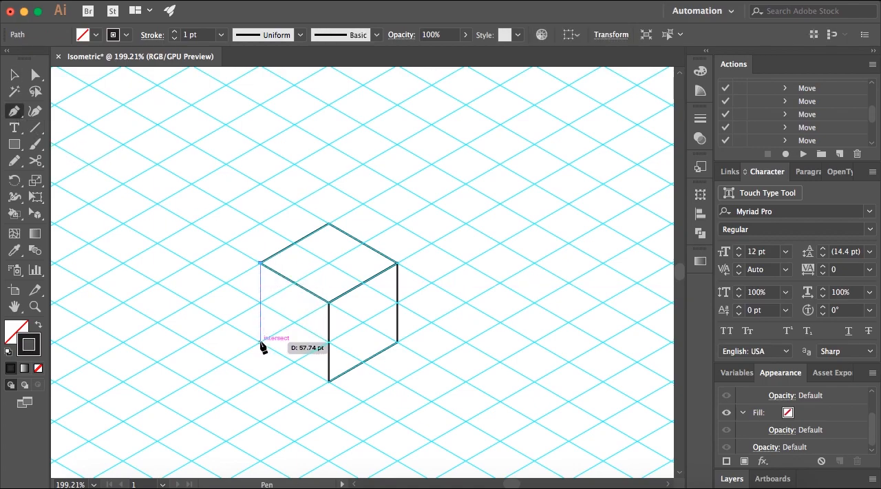
pyautogui.click(259, 340)
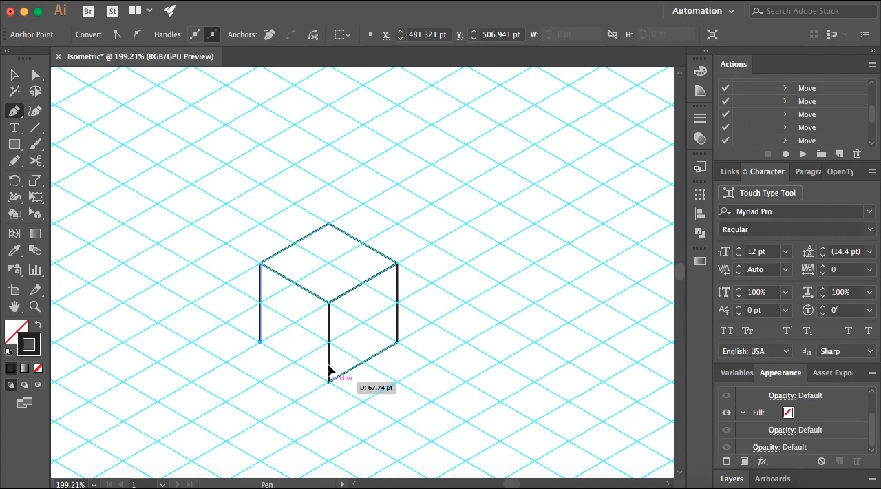
pyautogui.click(329, 381)
pyautogui.click(329, 304)
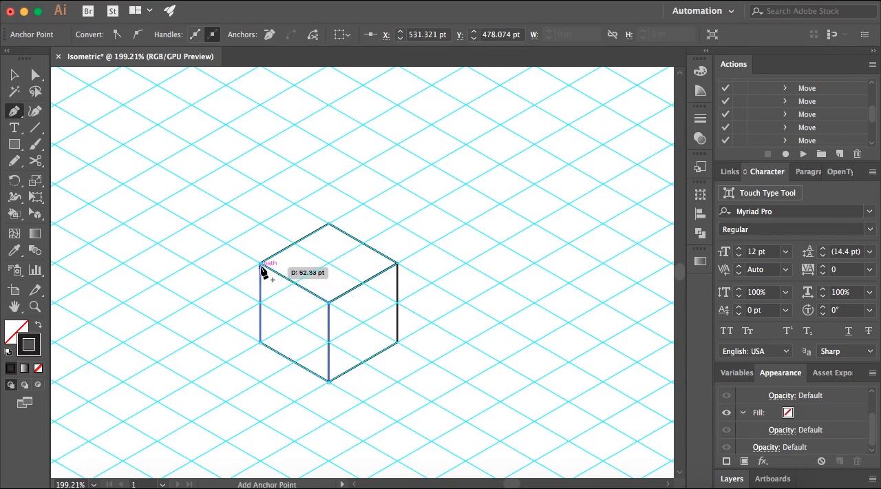
pyautogui.click(261, 265)
pyautogui.press('v')
pyautogui.click(207, 193)
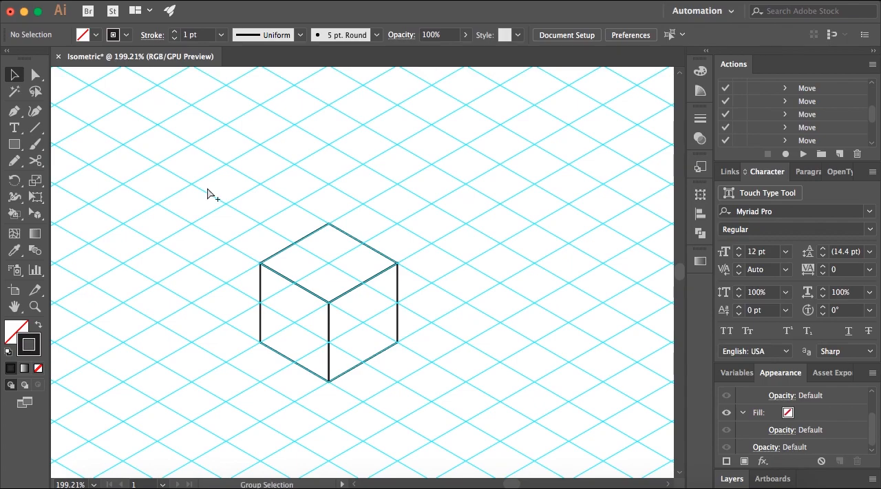
# Swap the fill and stroke of the cube's top face so it has a near-black fill and no stroke.
pyautogui.press('super+a')
pyautogui.click(221, 195)
pyautogui.click(296, 244)
pyautogui.click(39, 325)
pyautogui.click(152, 301)
# Swap the fill and stroke of the cube's right face and set its fill to dark grey 3A3838.
pyautogui.click(397, 311)
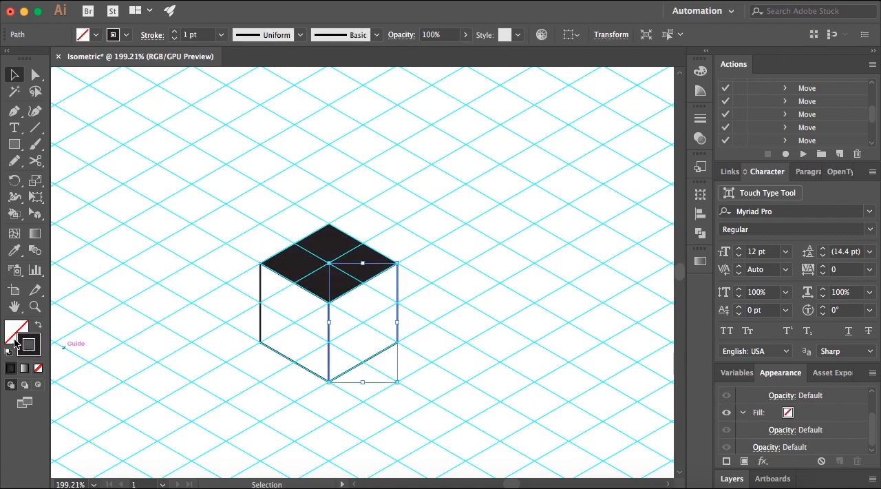
pyautogui.click(39, 325)
pyautogui.doubleClick(23, 329)
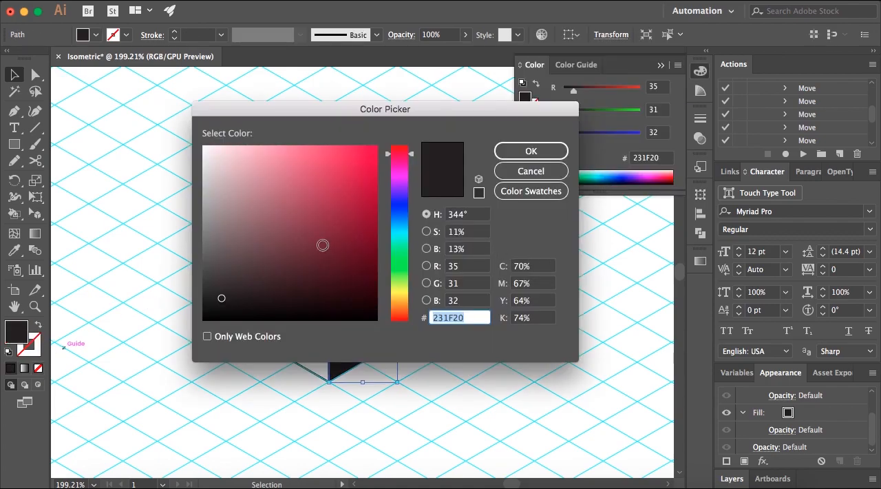
pyautogui.click(212, 277)
pyautogui.click(517, 151)
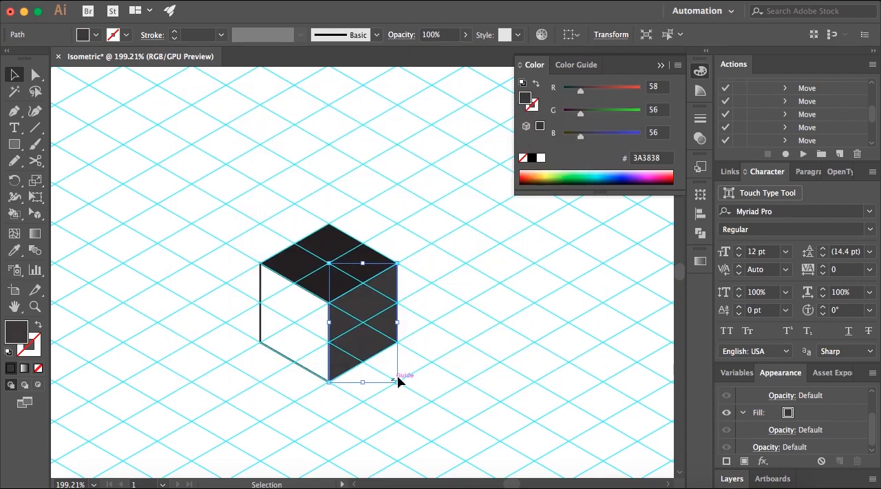
# Swap the fill and stroke of the cube's left face and set its fill to mid grey 605D5E.
pyautogui.click(261, 315)
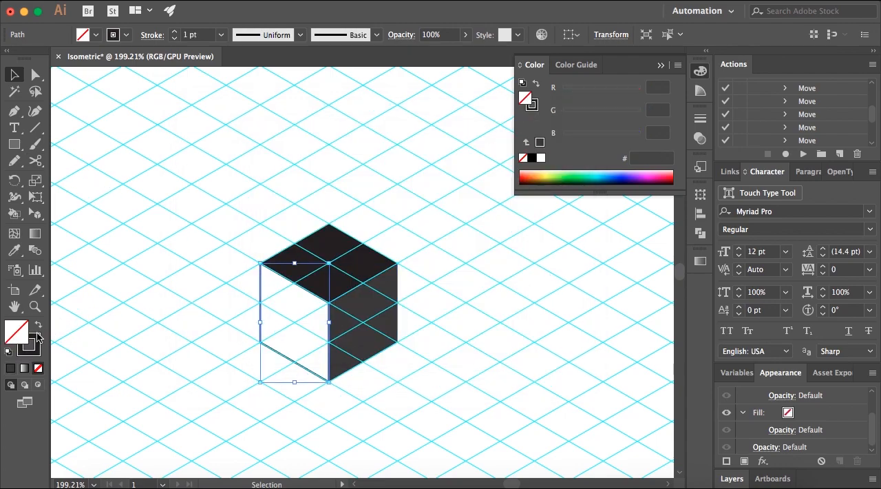
pyautogui.click(39, 324)
pyautogui.doubleClick(17, 331)
pyautogui.click(207, 253)
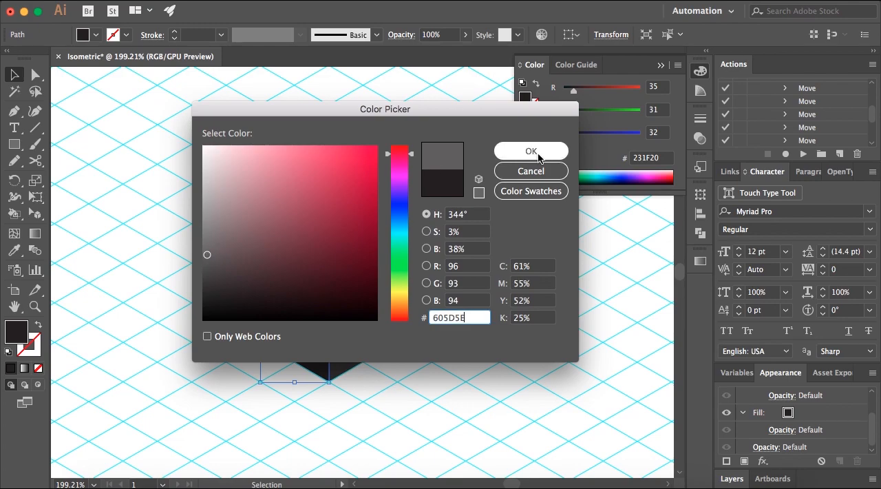
pyautogui.click(530, 151)
pyautogui.click(229, 137)
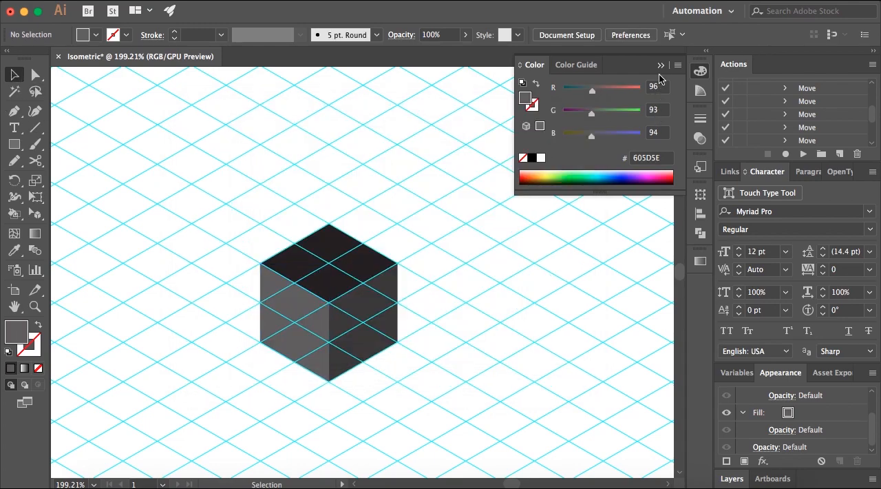
pyautogui.click(660, 65)
# Hide the guides and move the cube's right and left faces outward and down, away from the top face.
pyautogui.rightClick(411, 192)
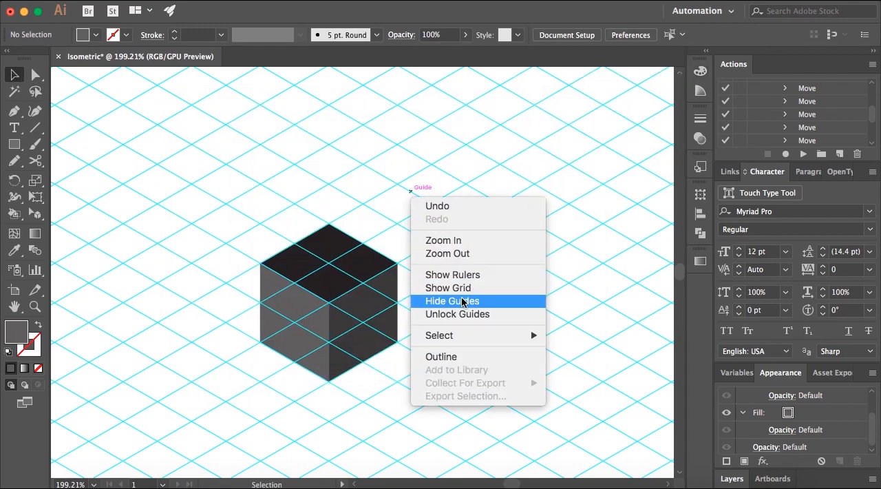
pyautogui.click(451, 301)
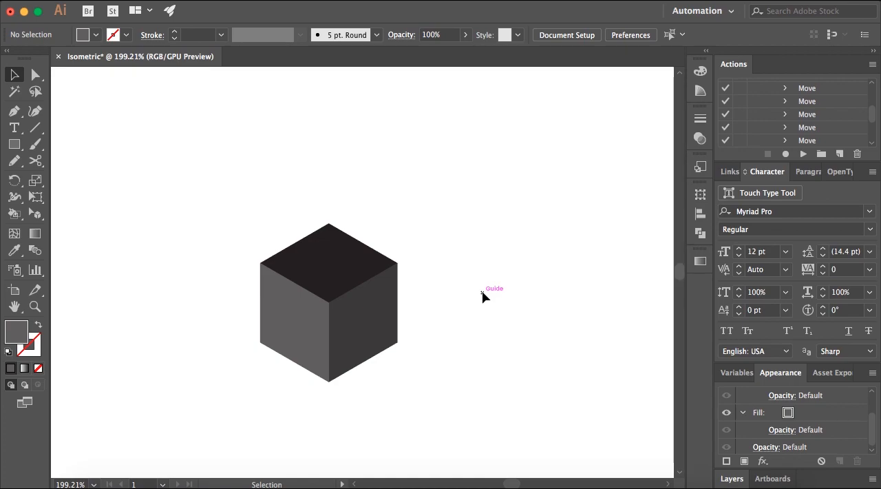
pyautogui.moveTo(399, 301); pyautogui.dragTo(418, 311)
pyautogui.click(466, 306)
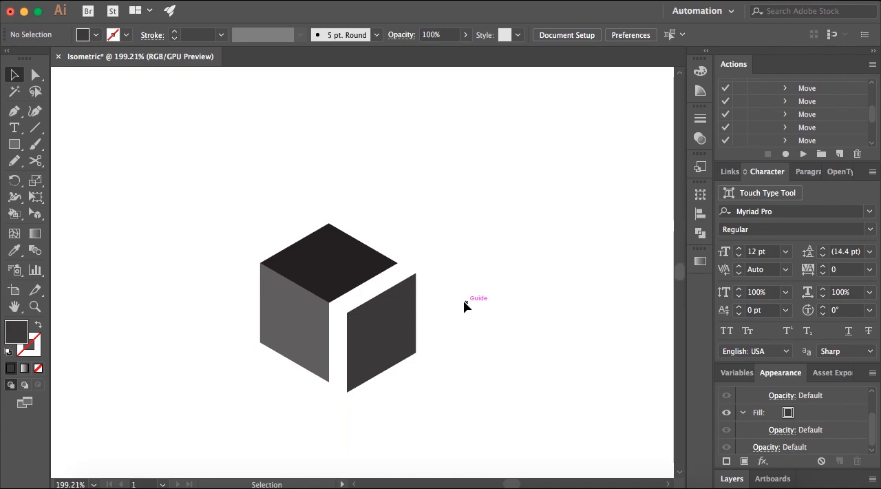
pyautogui.moveTo(311, 325); pyautogui.dragTo(301, 335)
pyautogui.click(481, 261)
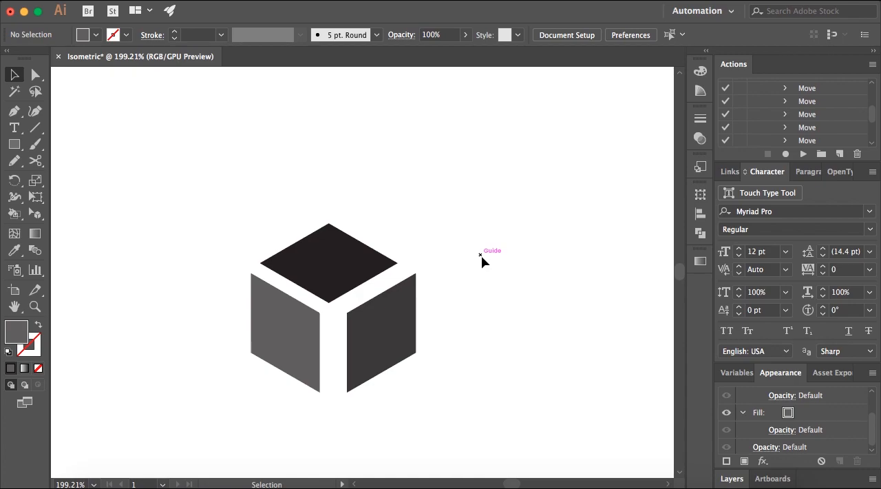
# Undo the moves of the cube's left and right faces and clear the selection.
pyautogui.press('super+z')
pyautogui.press('super+z')
pyautogui.press('super+z')
pyautogui.press('super+z')
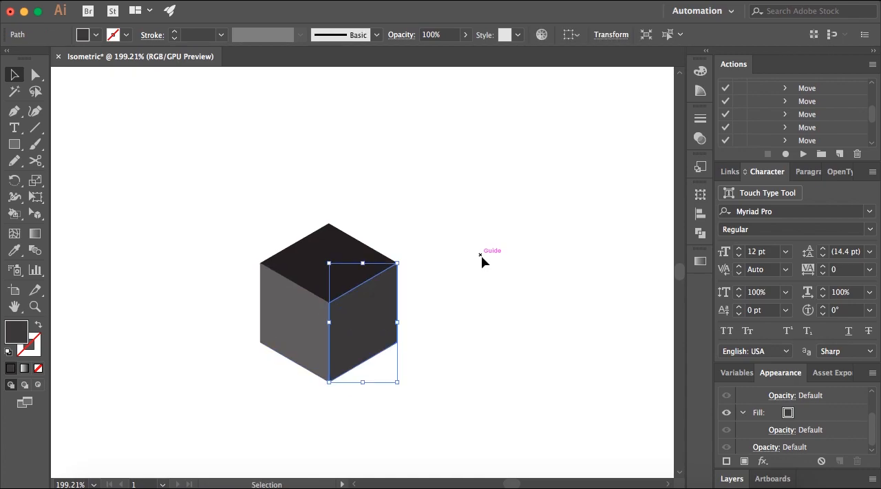
pyautogui.click(482, 260)
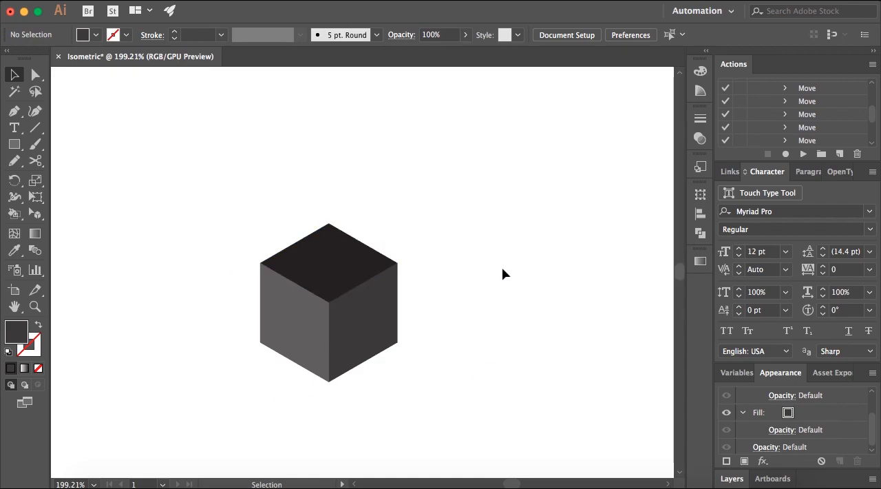
# Show the isometric guides again over the artwork.
pyautogui.scroll(-4, 502, 268)
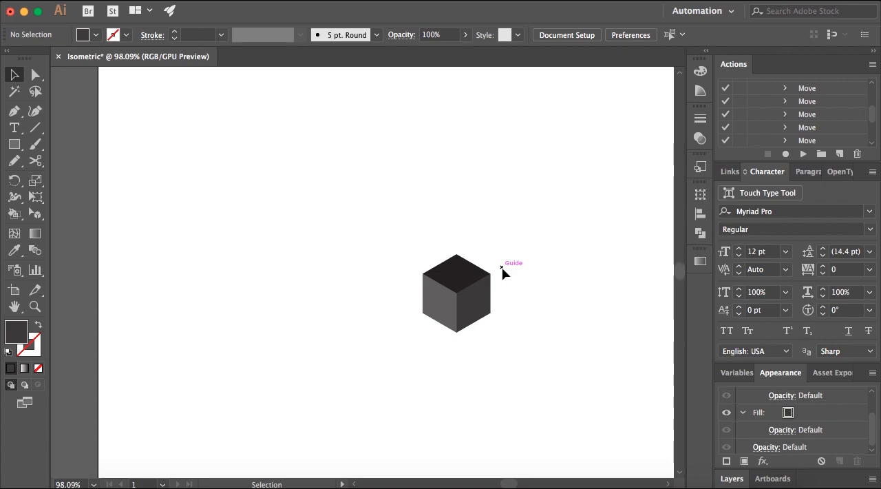
pyautogui.scroll(3, 502, 273)
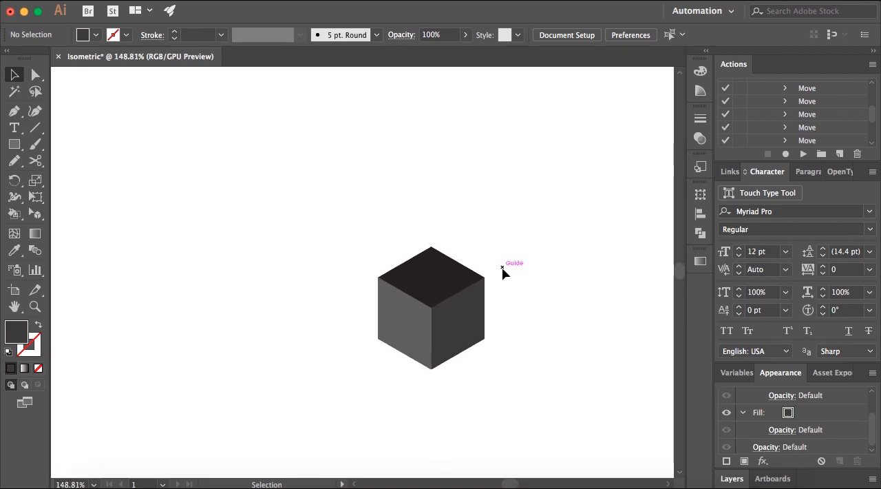
pyautogui.click(14, 144)
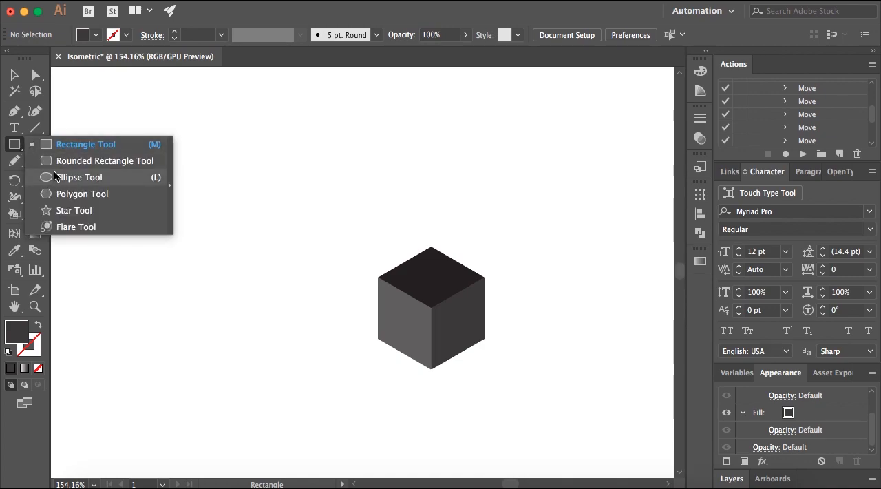
pyautogui.click(14, 75)
pyautogui.rightClick(295, 147)
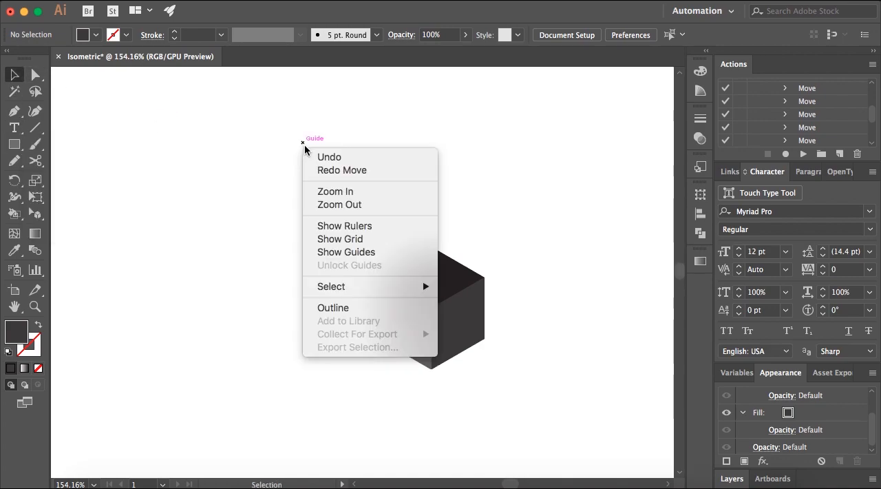
pyautogui.click(365, 251)
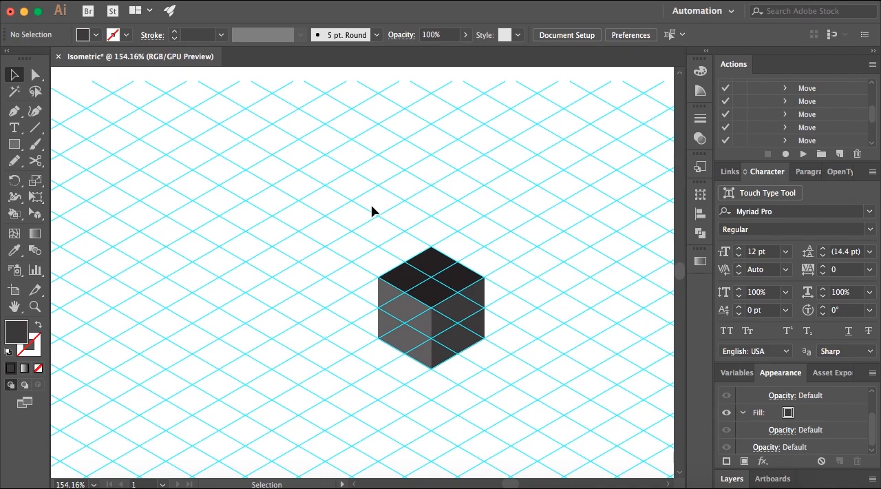
# Draw a dark grey circle without a stroke beside the cube's left face, slightly narrower than the cube, and deselect it.
pyautogui.moveTo(11, 150); pyautogui.dragTo(69, 180)
pyautogui.moveTo(198, 227)
pyautogui.mouseDown()
pyautogui.moveTo(276, 320)
pyautogui.moveTo(294, 323)
pyautogui.mouseUp()
pyautogui.click(12, 72)
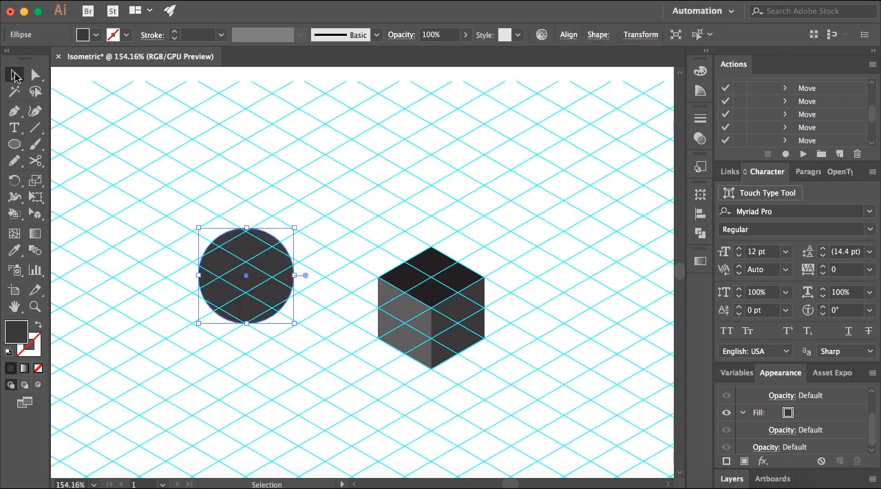
pyautogui.click(279, 186)
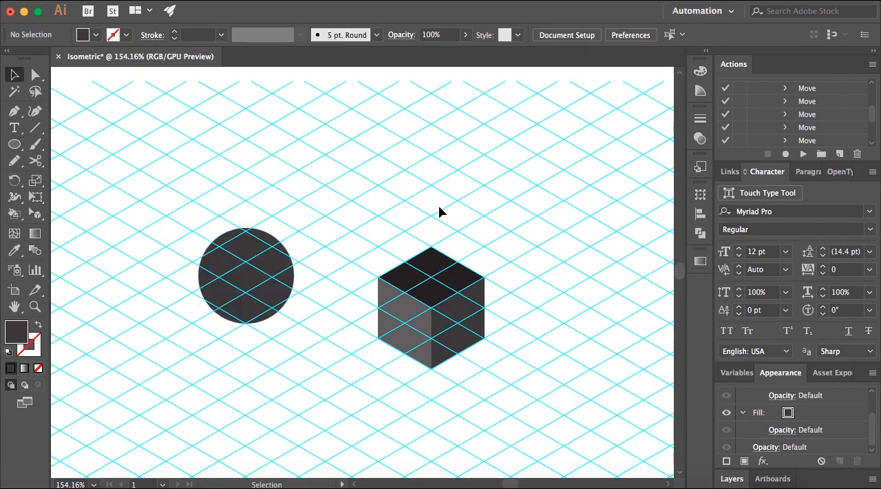
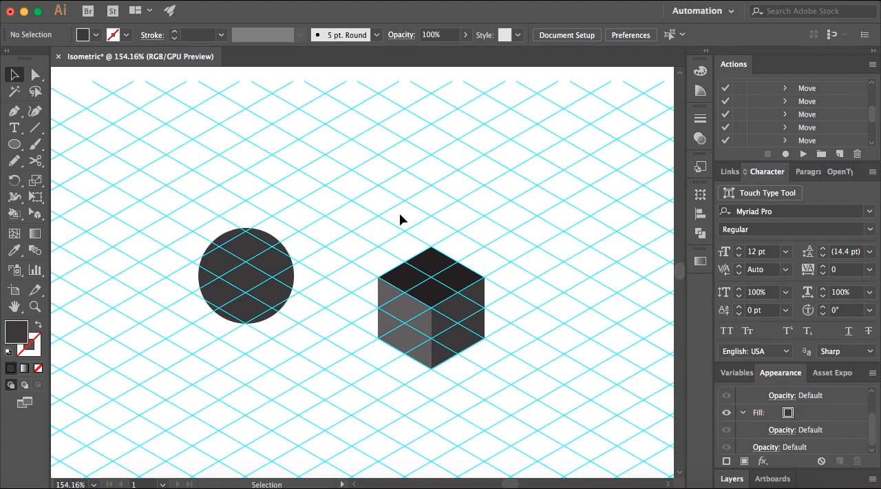
# Hide the guides and move the circle down until it is level with the cube.
pyautogui.rightClick(416, 194)
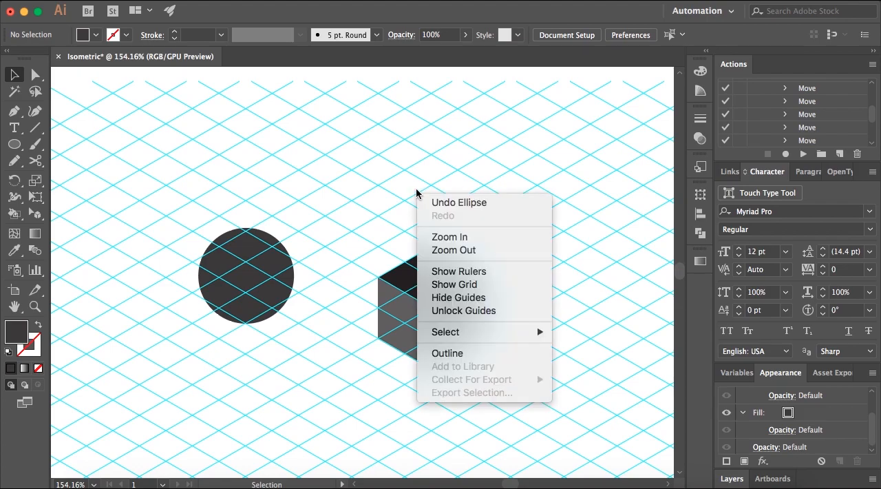
pyautogui.click(496, 296)
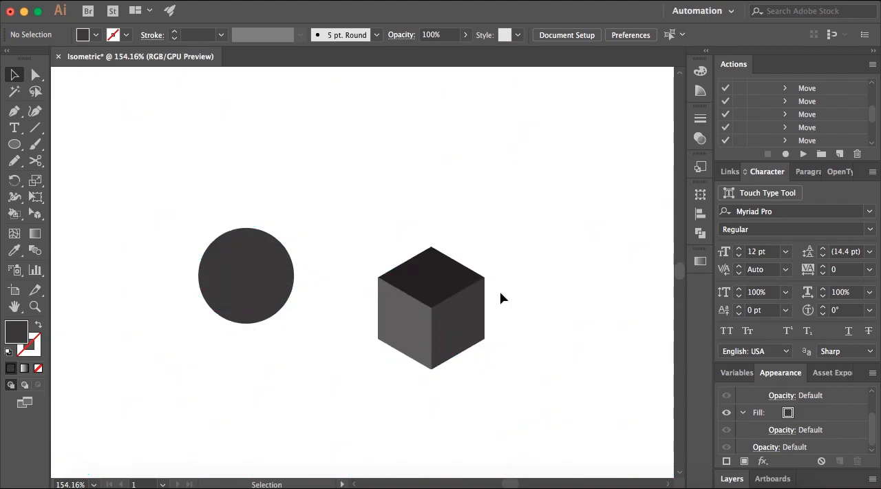
pyautogui.moveTo(156, 197); pyautogui.dragTo(446, 156)
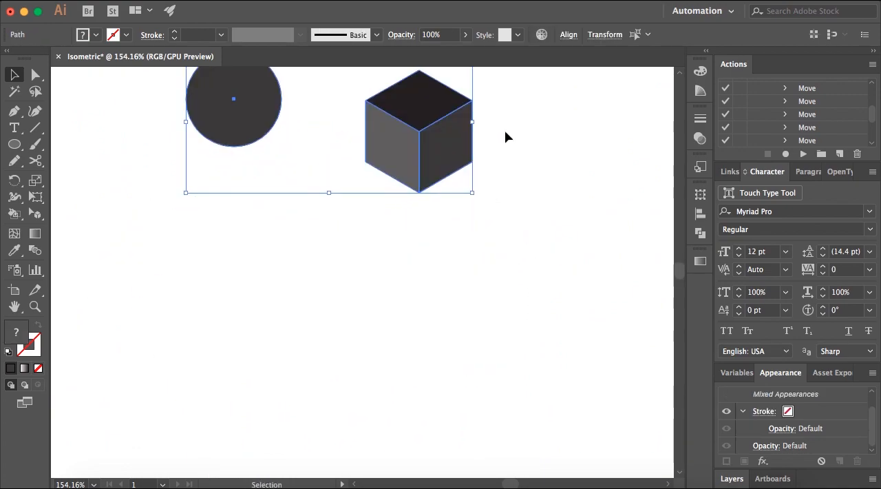
pyautogui.click(504, 131)
pyautogui.moveTo(247, 123); pyautogui.dragTo(247, 150)
pyautogui.click(496, 134)
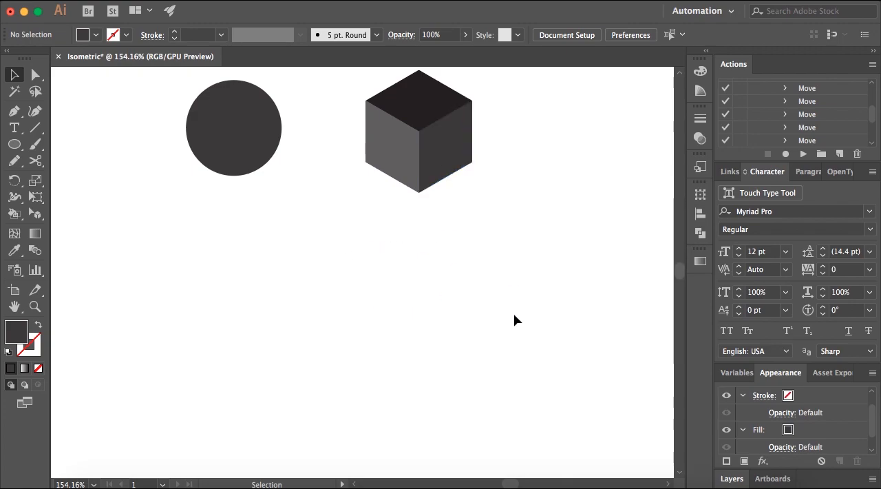
# Draw a dark grey square without a stroke below the circle and cube, about as wide as the circle, and deselect it.
pyautogui.click(20, 148)
pyautogui.moveTo(20, 151); pyautogui.dragTo(76, 144)
pyautogui.moveTo(237, 275); pyautogui.dragTo(329, 366)
pyautogui.click(14, 74)
pyautogui.click(141, 193)
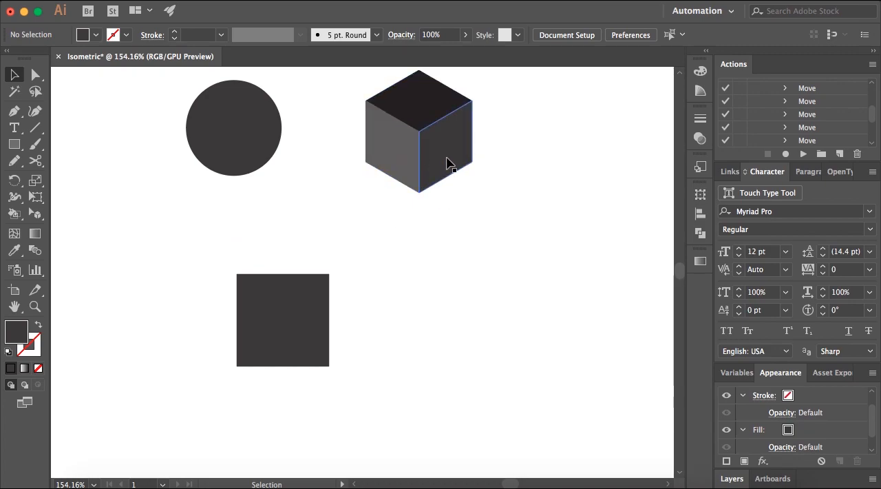
# Duplicate the square twice to form a row of three evenly spaced squares and clear the selection.
pyautogui.click(318, 303)
pyautogui.moveTo(311, 303); pyautogui.dragTo(502, 305)
pyautogui.click(499, 243)
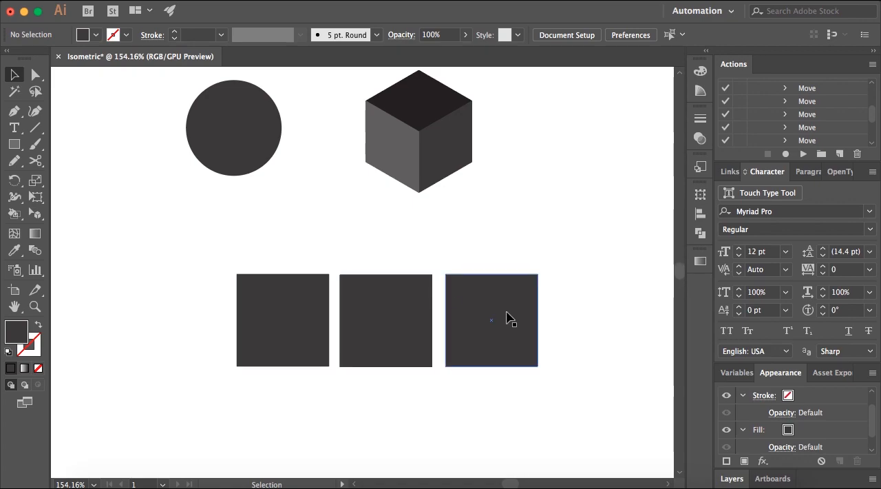
# Scale the first square of the row non-uniformly to 100% horizontal and 86.6% vertical, and deselect it.
pyautogui.click(290, 297)
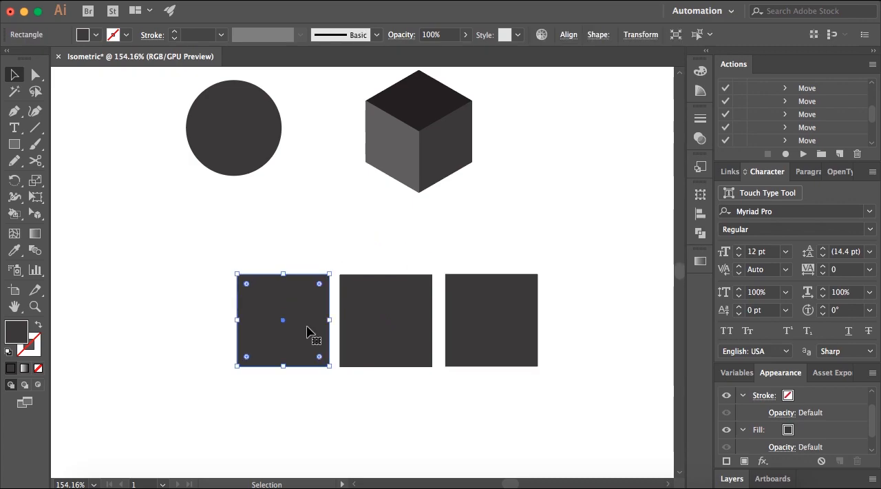
pyautogui.rightClick(281, 295)
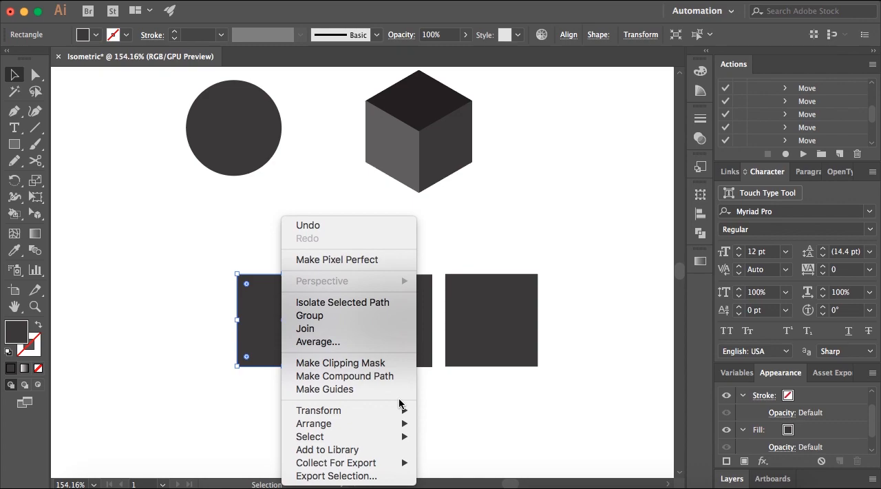
pyautogui.moveTo(407, 411)
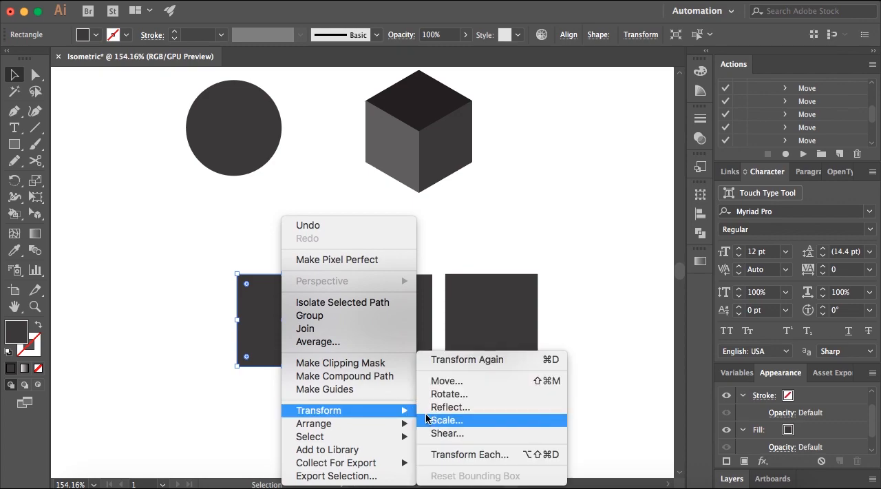
pyautogui.click(426, 420)
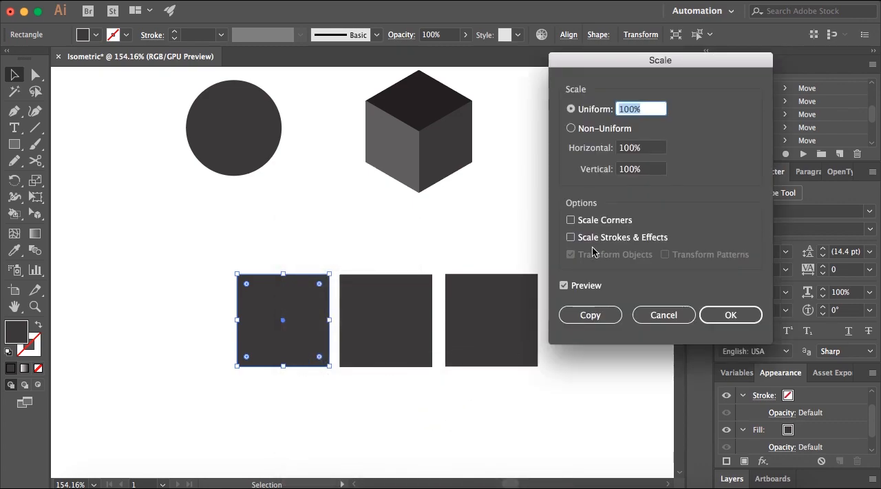
pyautogui.moveTo(639, 65); pyautogui.dragTo(337, 168)
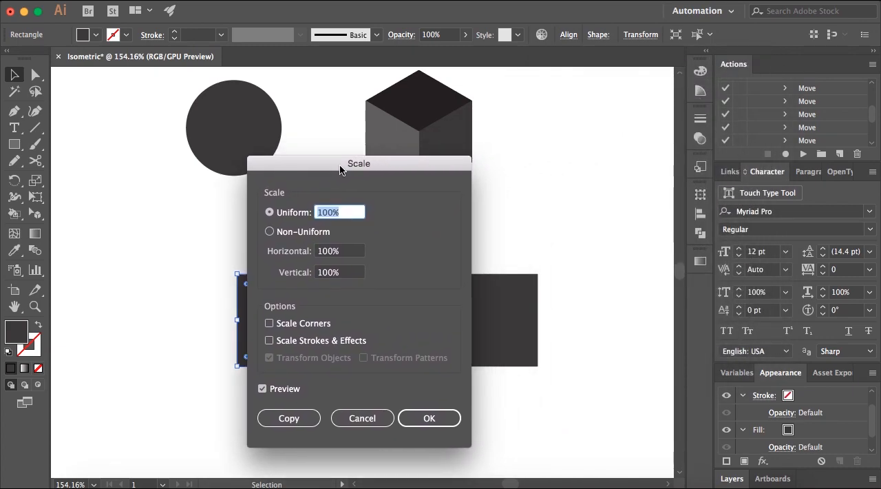
pyautogui.click(281, 234)
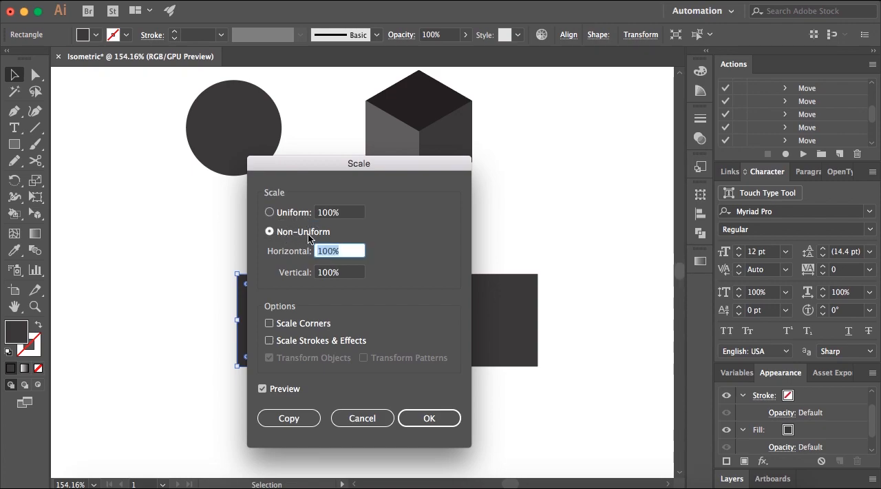
pyautogui.click(330, 274)
pyautogui.moveTo(333, 273); pyautogui.dragTo(311, 273)
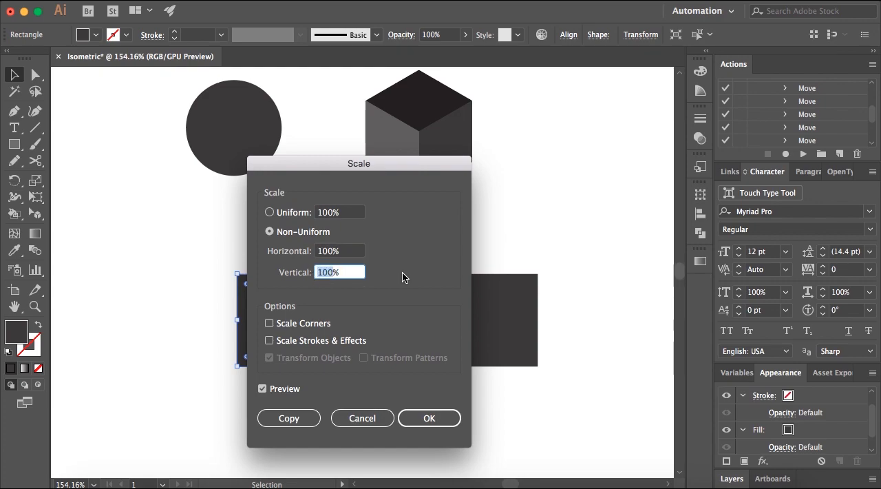
pyautogui.write('86.6')
pyautogui.click(446, 418)
pyautogui.click(569, 395)
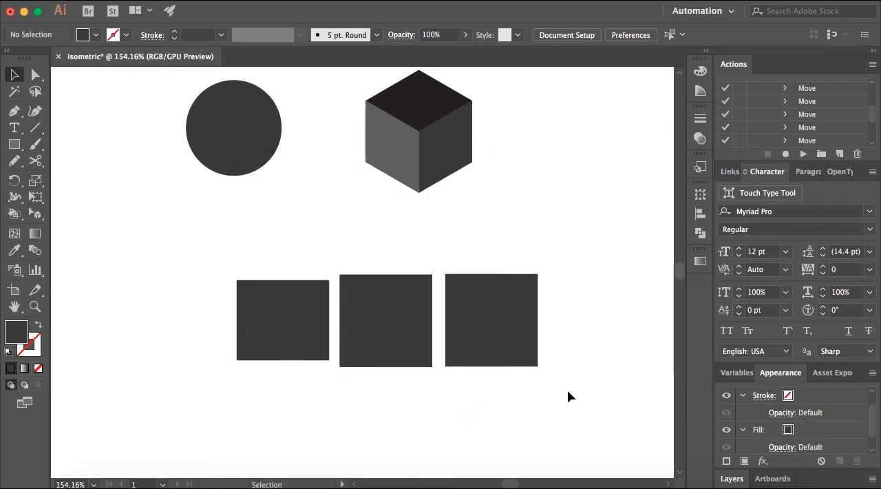
# Scale the other two squares of the row together non-uniformly to 100% horizontal and 86.6% vertical.
pyautogui.moveTo(567, 389); pyautogui.dragTo(393, 296)
pyautogui.rightClick(394, 292)
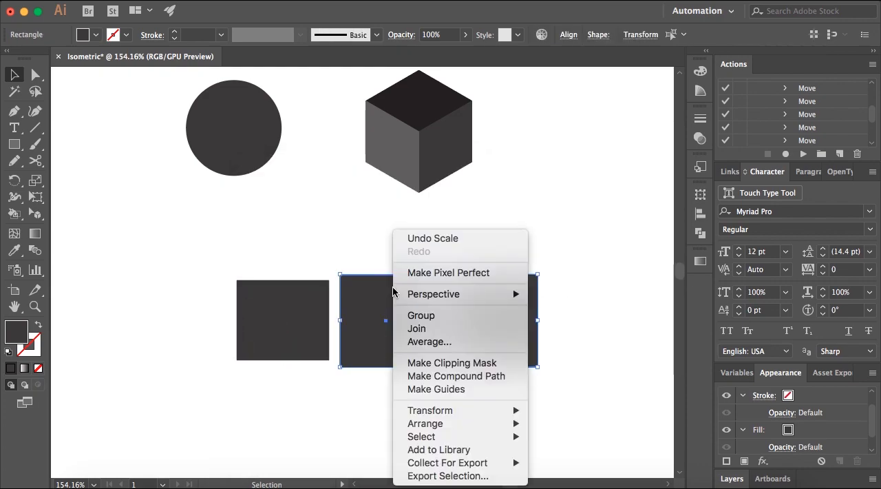
pyautogui.moveTo(503, 413)
pyautogui.click(599, 420)
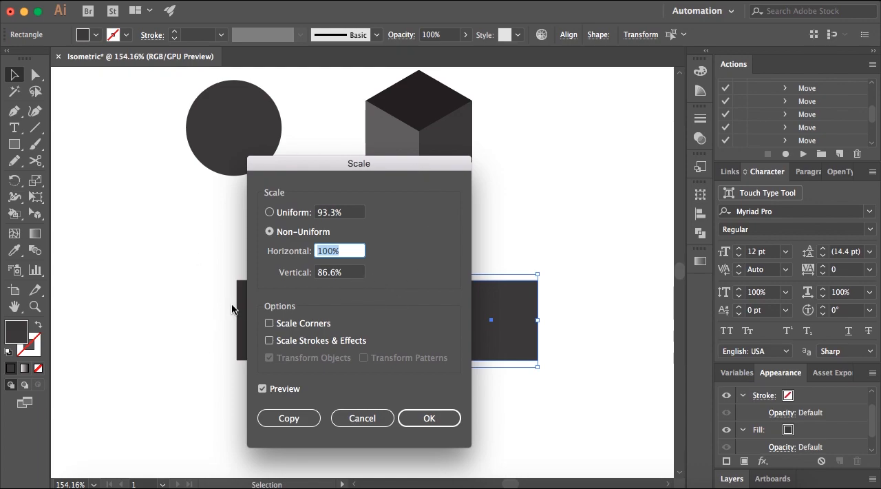
pyautogui.click(410, 418)
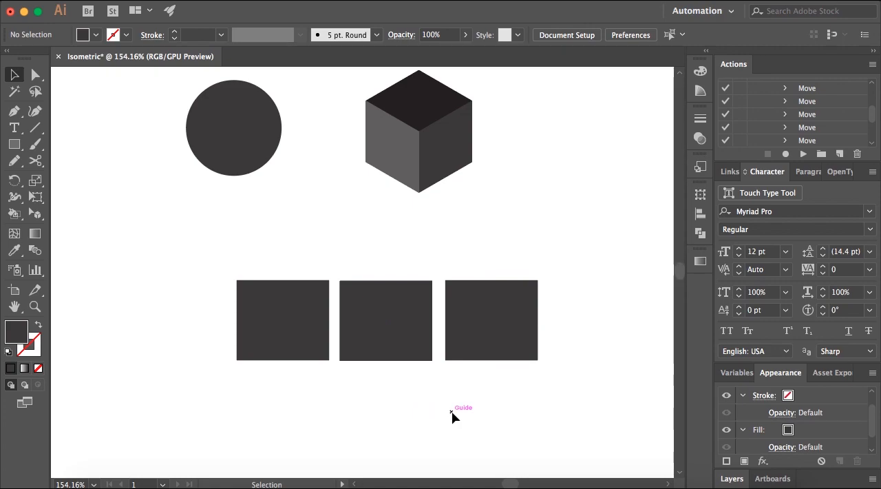
pyautogui.click(400, 343)
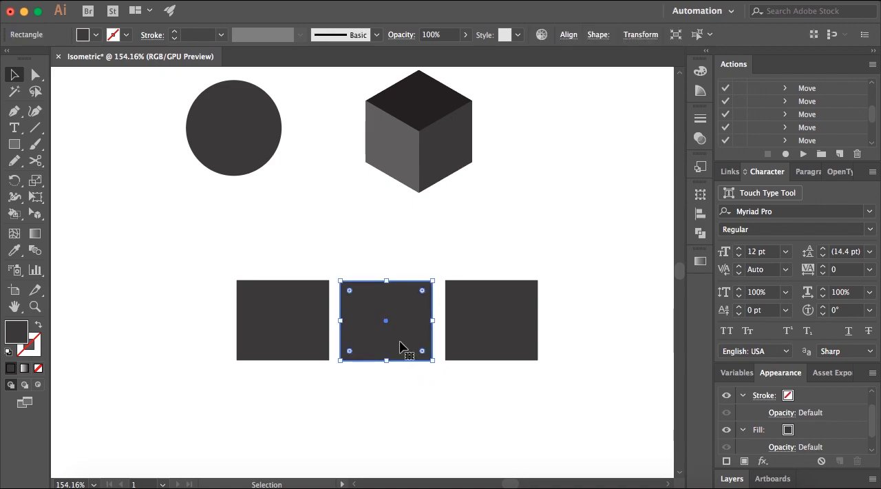
pyautogui.hotkey('shift', 'Right')
pyautogui.hotkey('shift', 'Left')
pyautogui.click(568, 324)
# Move the first rectangle away from the other two and shear it by 30° along the horizontal axis.
pyautogui.moveTo(317, 311); pyautogui.dragTo(273, 292)
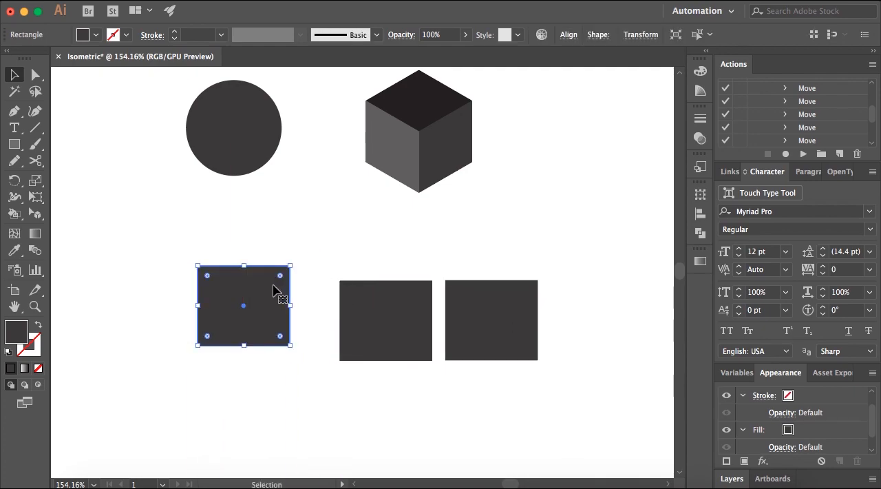
pyautogui.rightClick(274, 291)
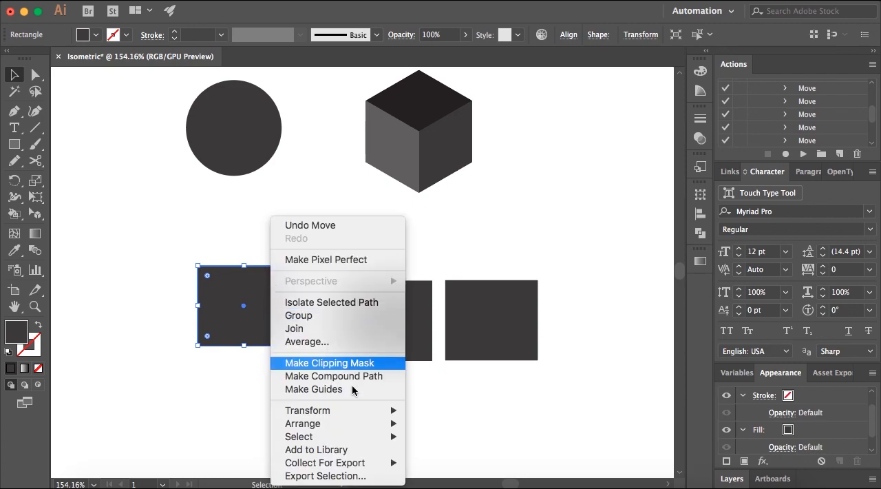
pyautogui.moveTo(390, 409)
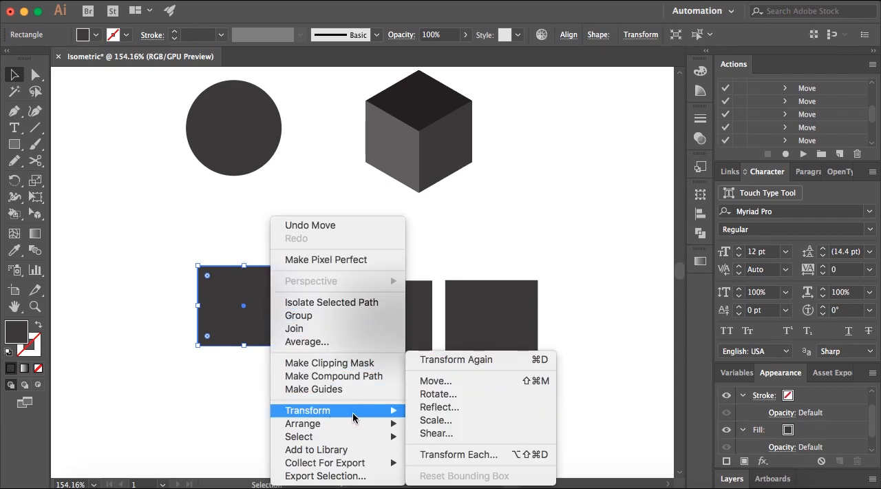
pyautogui.click(454, 431)
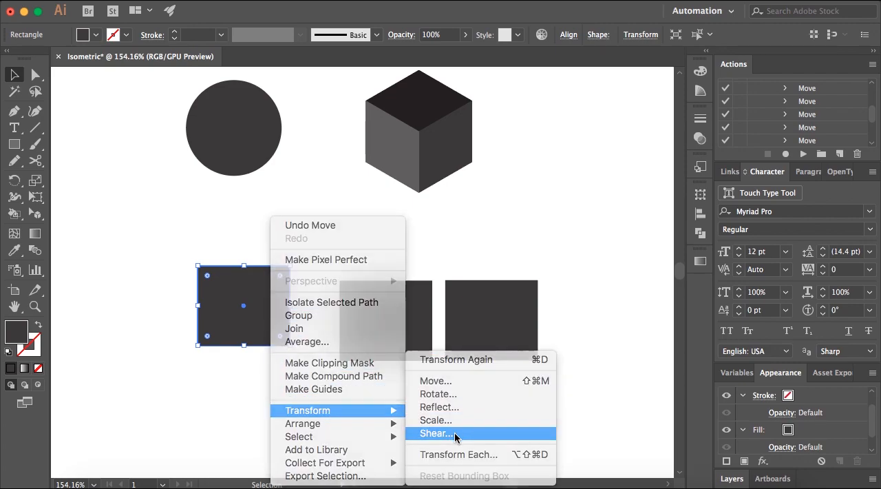
pyautogui.moveTo(410, 118); pyautogui.dragTo(436, 159)
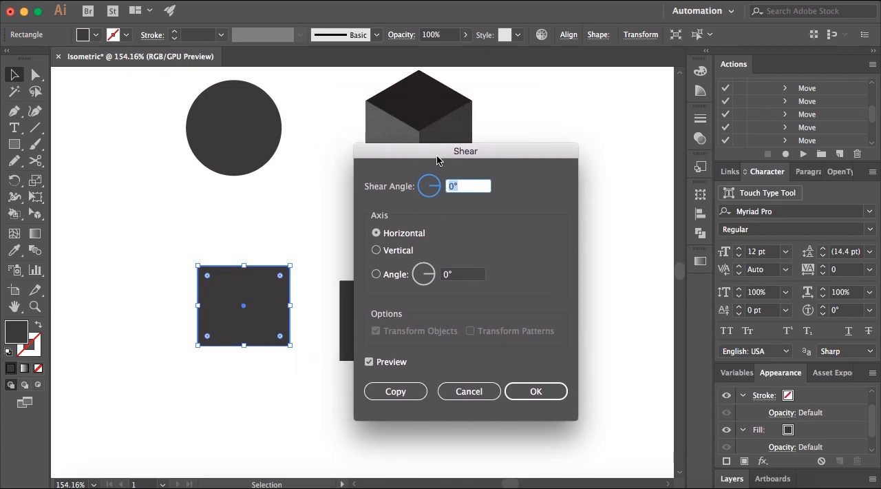
pyautogui.click(456, 186)
pyautogui.moveTo(455, 186); pyautogui.dragTo(443, 188)
pyautogui.write('30')
pyautogui.click(543, 394)
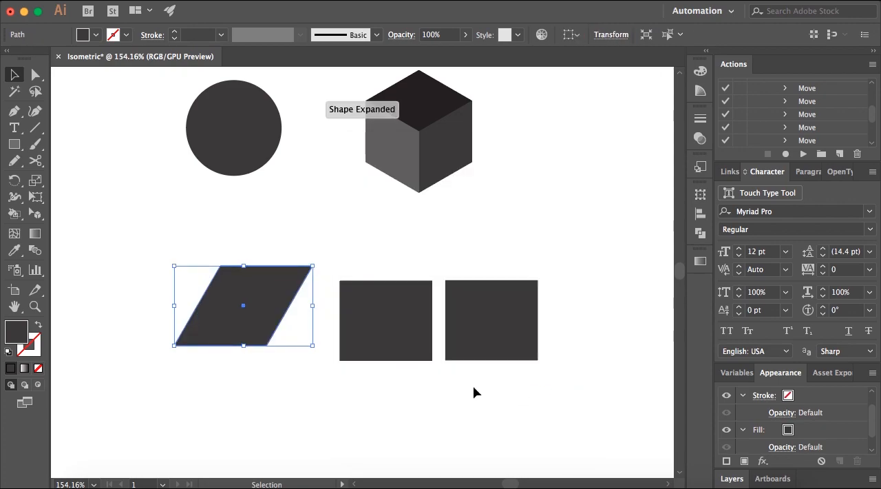
# Rotate the sheared shape by -30° to make a top-face rhombus and deselect it.
pyautogui.rightClick(279, 291)
pyautogui.moveTo(380, 413)
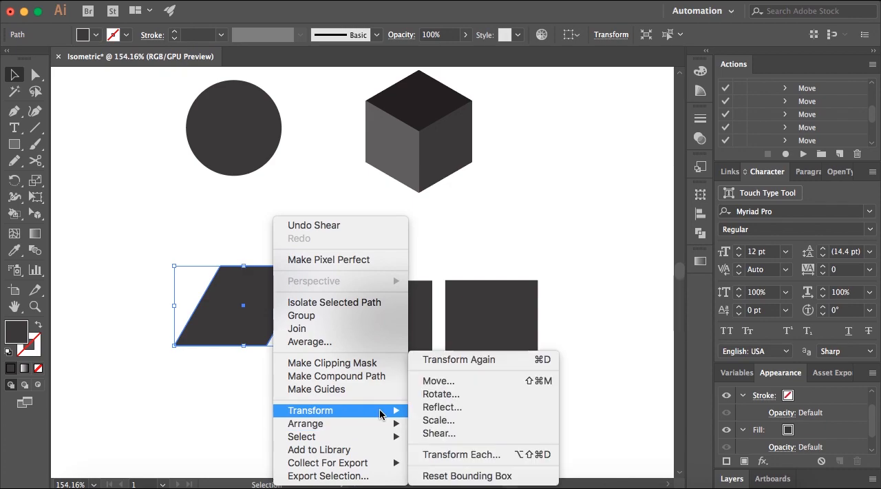
pyautogui.click(441, 394)
pyautogui.click(405, 217)
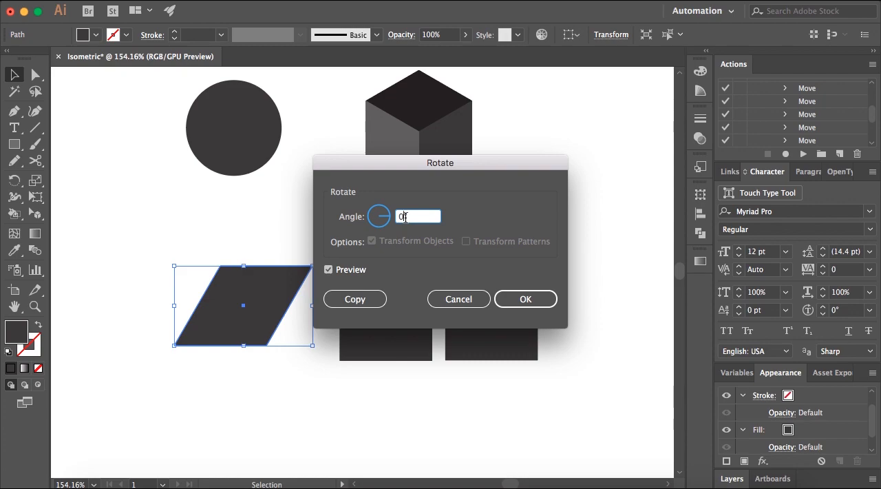
pyautogui.press('BackSpace')
pyautogui.write('-30')
pyautogui.press('Tab')
pyautogui.click(525, 298)
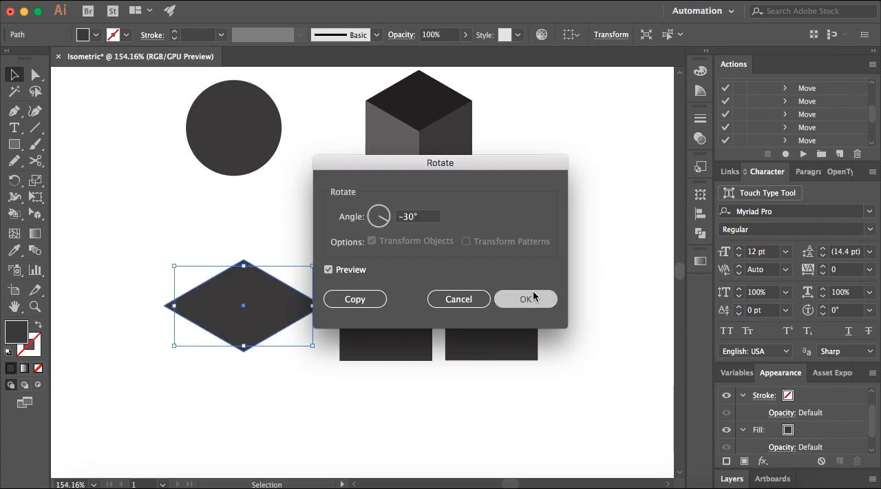
pyautogui.click(296, 265)
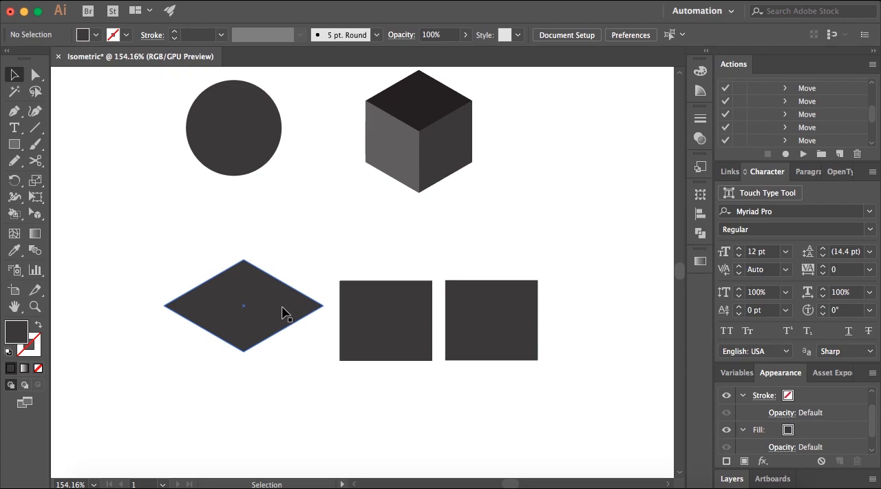
# Move the rhombus beside the cube to compare it with the cube's top face, and return it below the circle.
pyautogui.moveTo(259, 326); pyautogui.dragTo(491, 202)
pyautogui.click(507, 114)
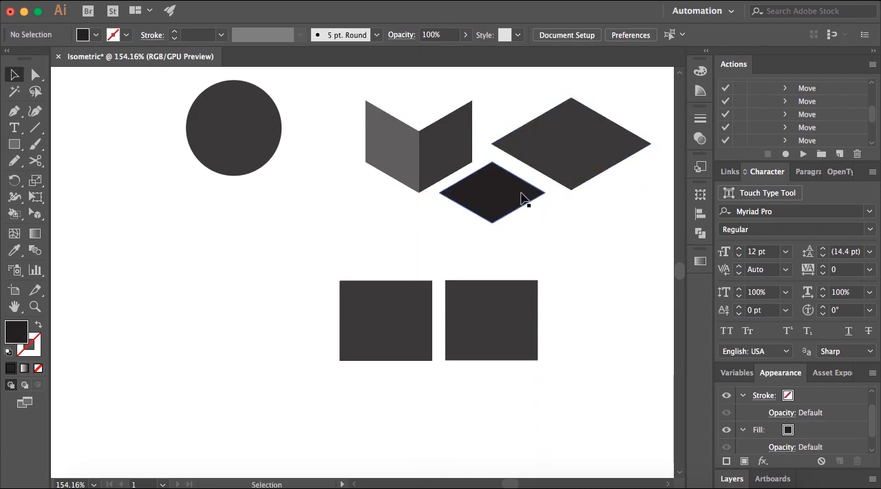
pyautogui.press('super+z')
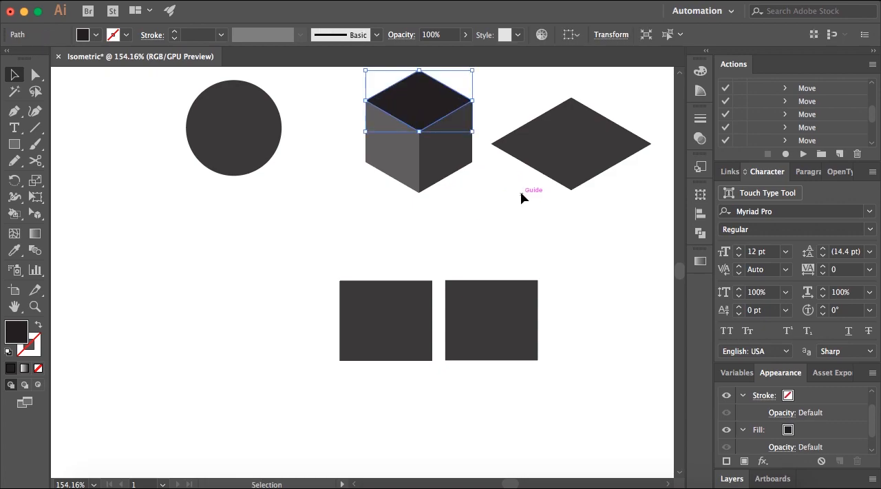
pyautogui.moveTo(576, 138); pyautogui.dragTo(224, 288)
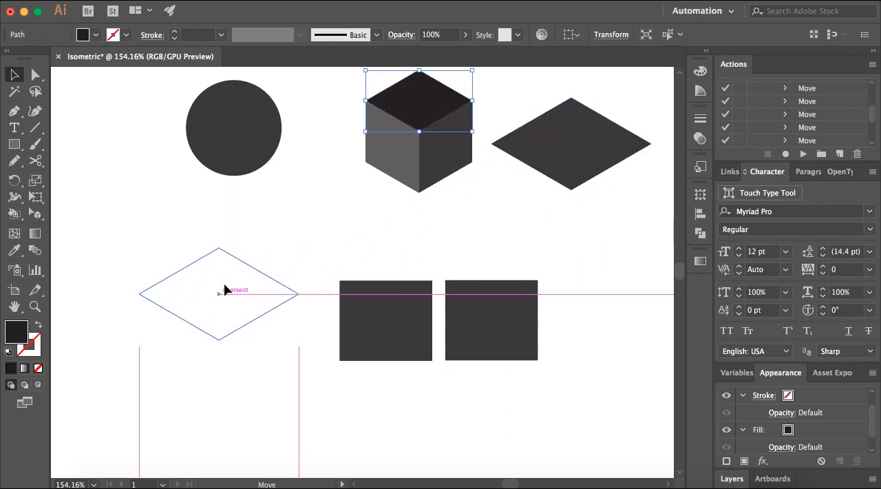
pyautogui.click(285, 360)
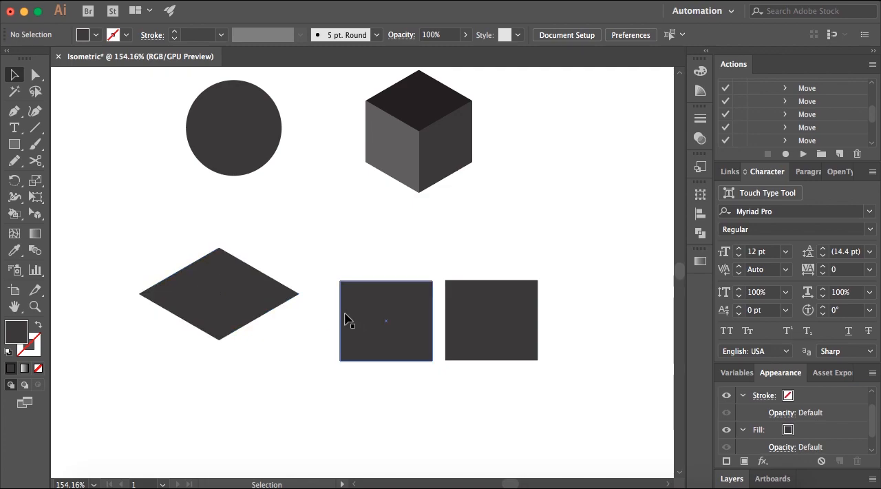
# Move the middle rectangle away from the other shapes and shear it by 30° along the horizontal axis.
pyautogui.moveTo(380, 311); pyautogui.dragTo(351, 350)
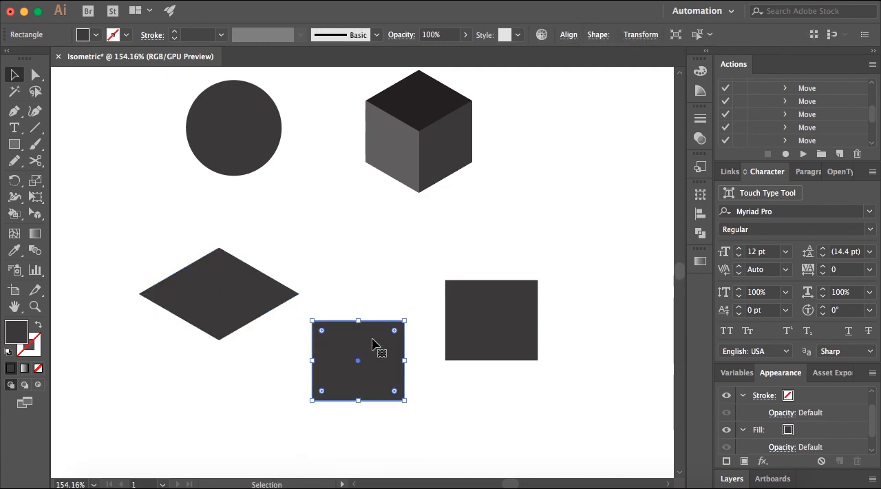
pyautogui.rightClick(358, 339)
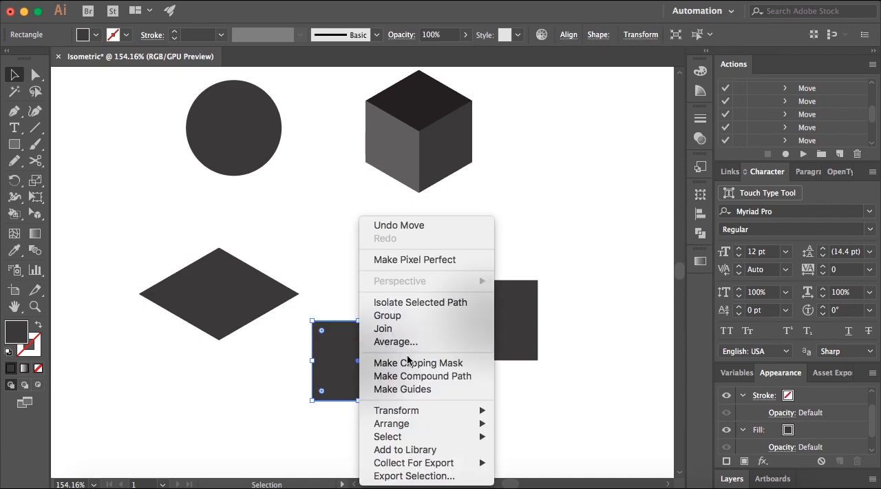
pyautogui.moveTo(454, 410)
pyautogui.click(523, 433)
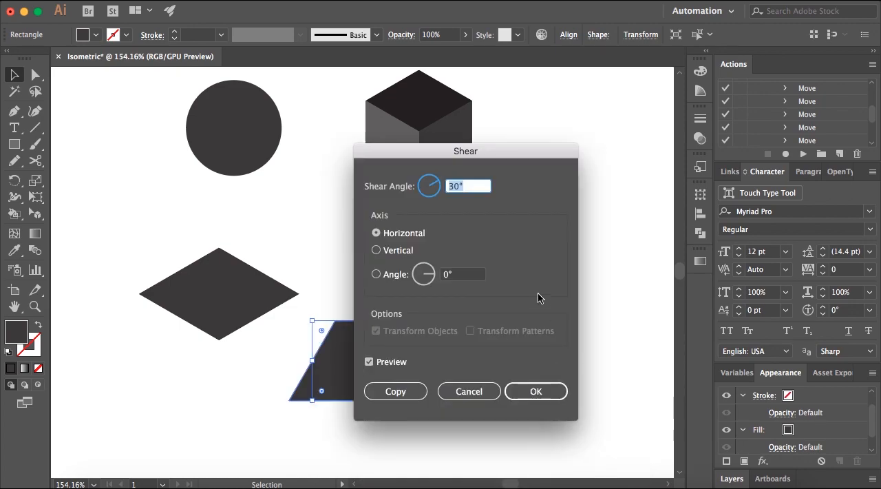
pyautogui.moveTo(428, 147); pyautogui.dragTo(604, 154)
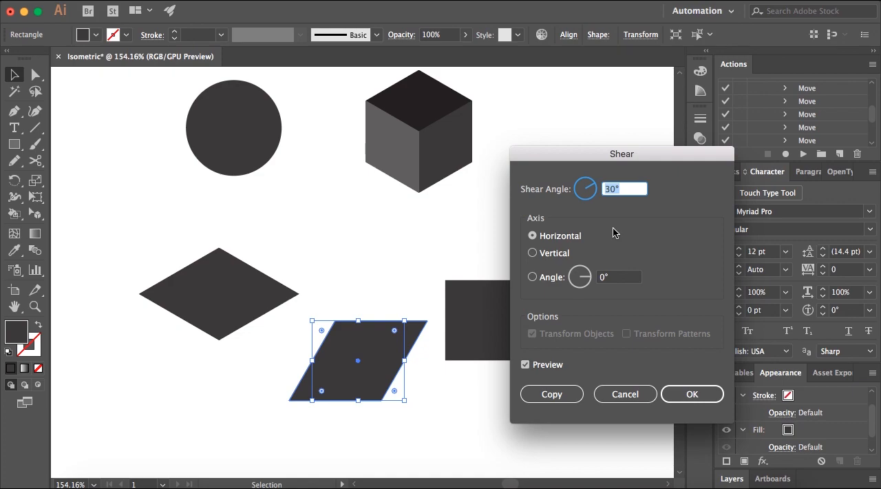
pyautogui.moveTo(619, 189); pyautogui.dragTo(605, 189)
pyautogui.click(608, 190)
pyautogui.click(681, 391)
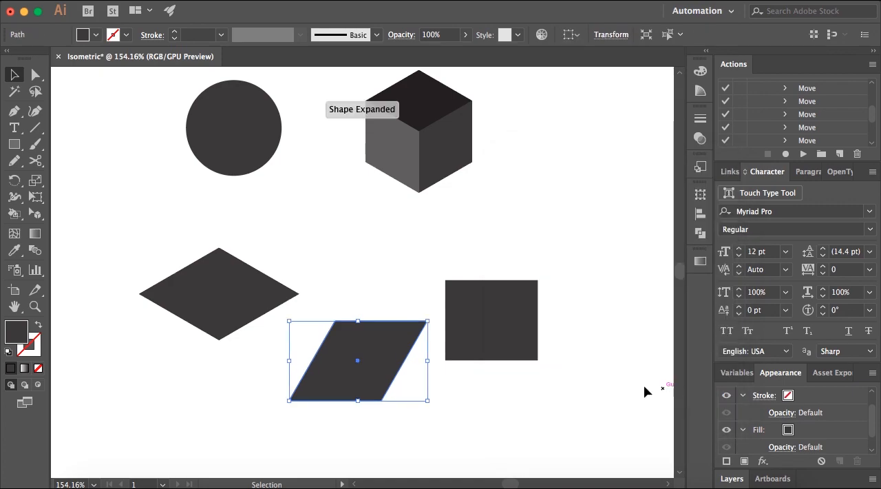
# Rotate the sheared middle shape by 30° to form the cube's right face, and deselect it.
pyautogui.rightClick(378, 344)
pyautogui.moveTo(497, 416)
pyautogui.click(540, 395)
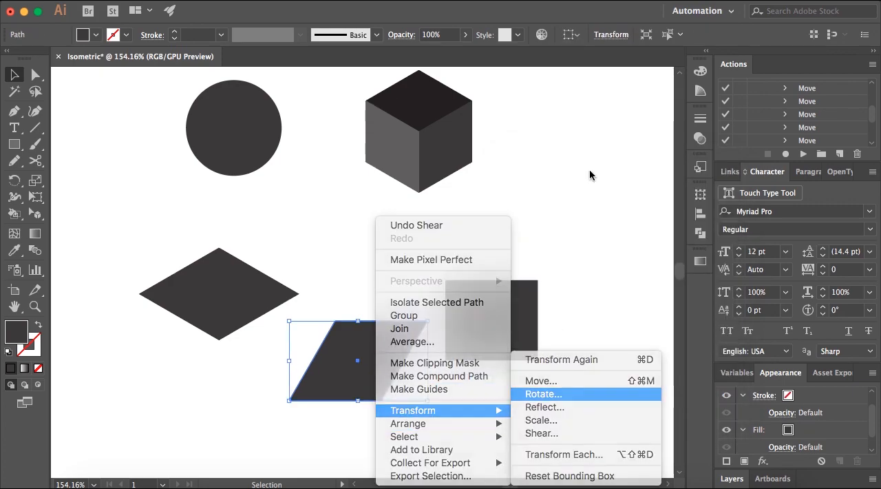
pyautogui.write('30')
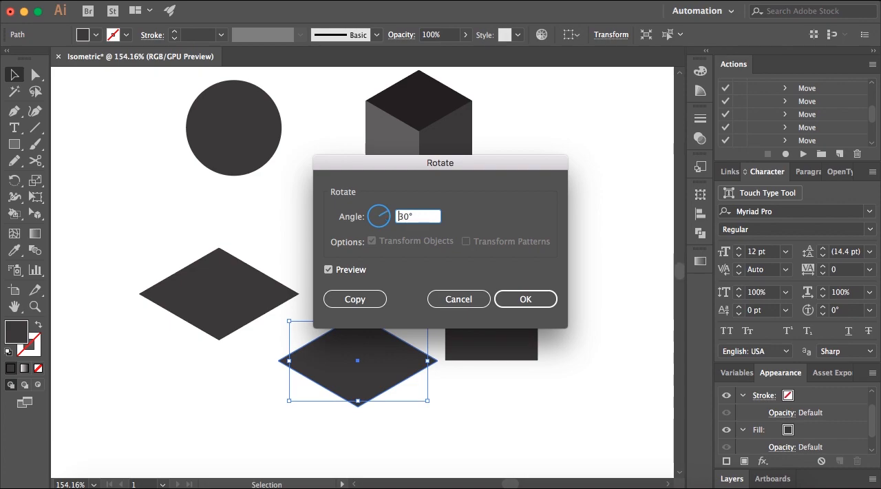
pyautogui.press('Return')
pyautogui.click(429, 245)
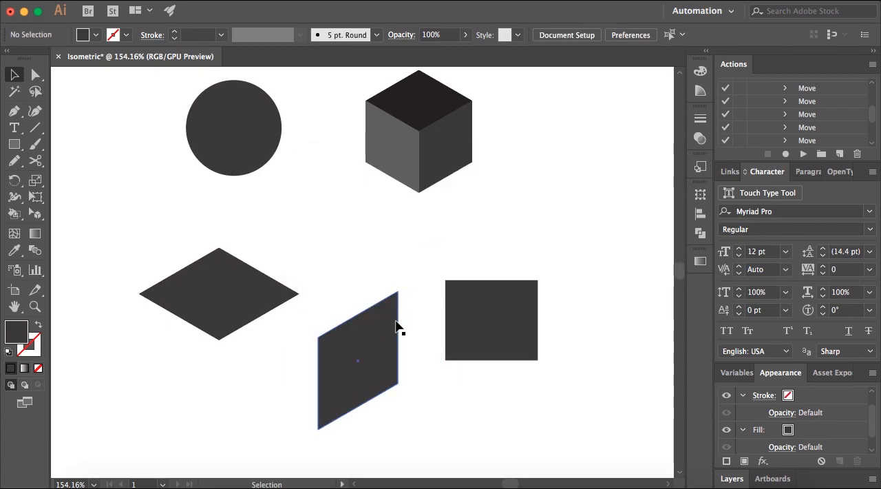
# Move the right face against the lower right edge of the rhombus so their corners meet, and deselect it.
pyautogui.moveTo(382, 334); pyautogui.dragTo(285, 339)
pyautogui.moveTo(261, 381); pyautogui.dragTo(255, 363)
pyautogui.click(534, 186)
pyautogui.click(308, 308)
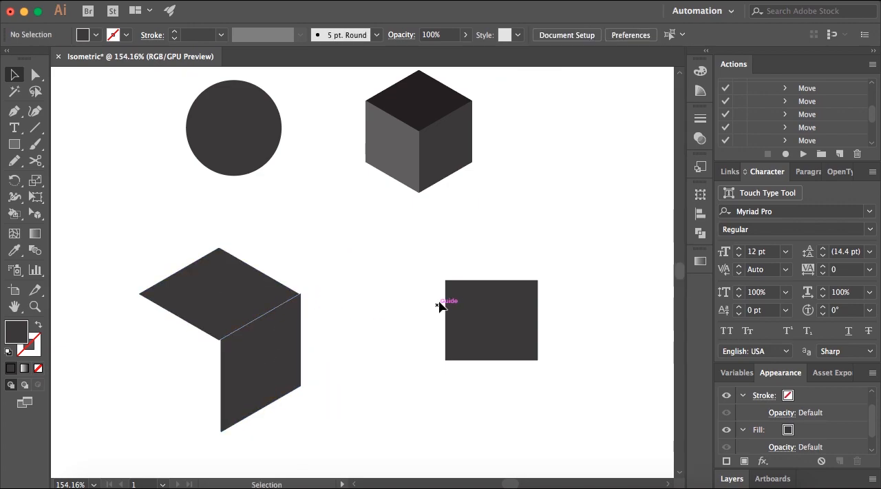
# Move the remaining rectangle closer to the assembled faces and shear it by -30° along the horizontal axis.
pyautogui.moveTo(480, 305); pyautogui.dragTo(454, 289)
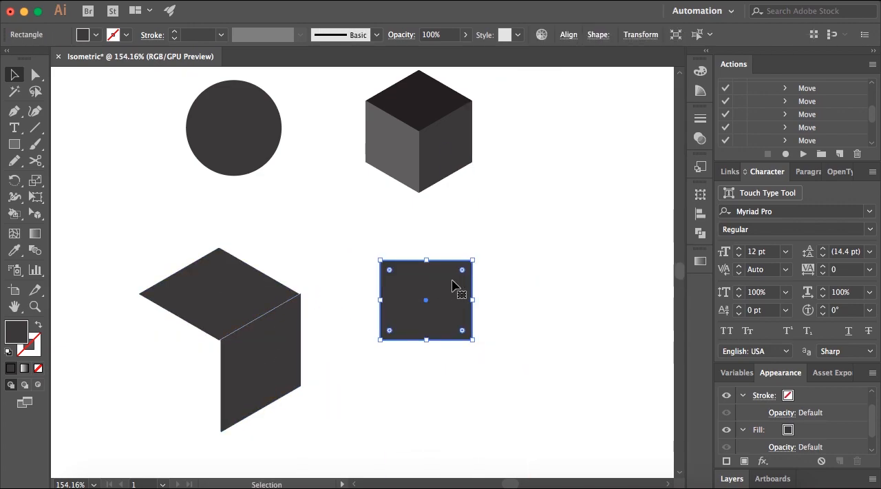
pyautogui.rightClick(444, 276)
pyautogui.moveTo(523, 410)
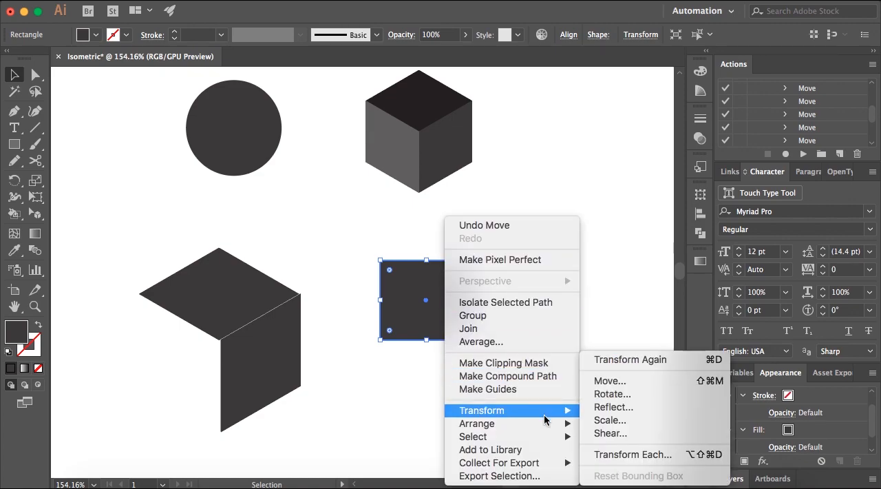
pyautogui.click(601, 434)
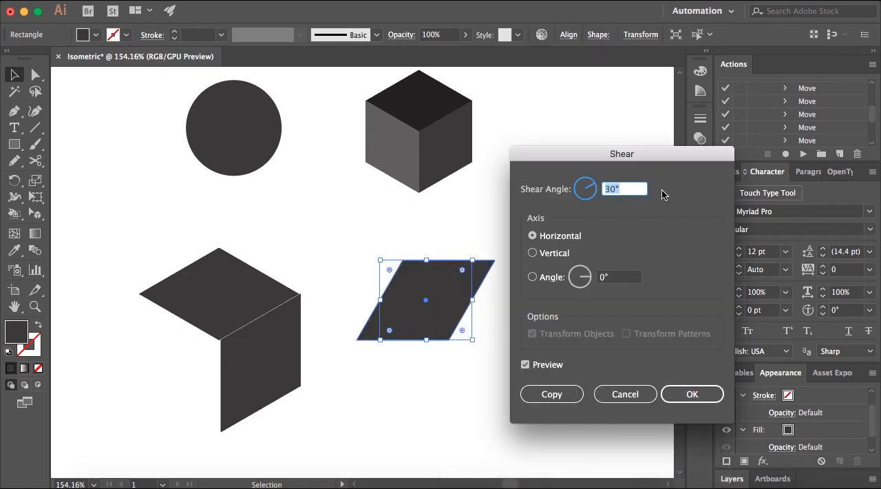
pyautogui.write('-')
pyautogui.click(687, 390)
# Rotate the last sheared shape by -30° to form the cube's left face, and deselect it.
pyautogui.rightClick(439, 286)
pyautogui.moveTo(559, 413)
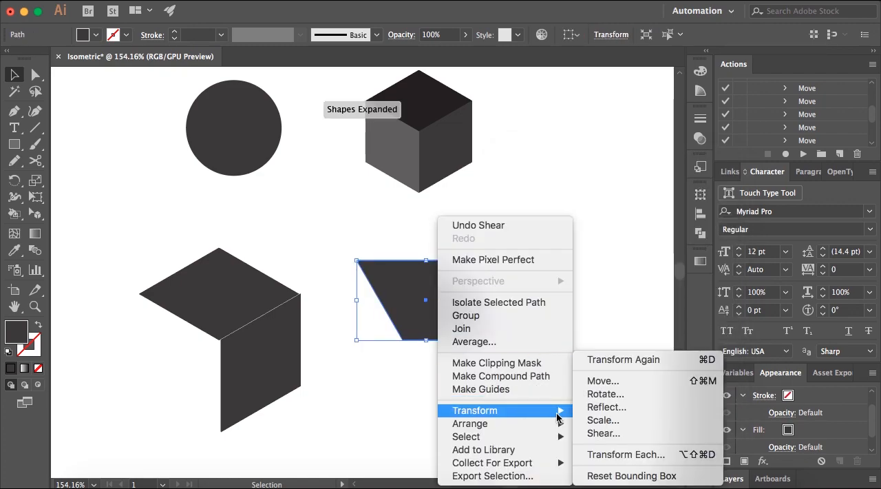
pyautogui.click(603, 395)
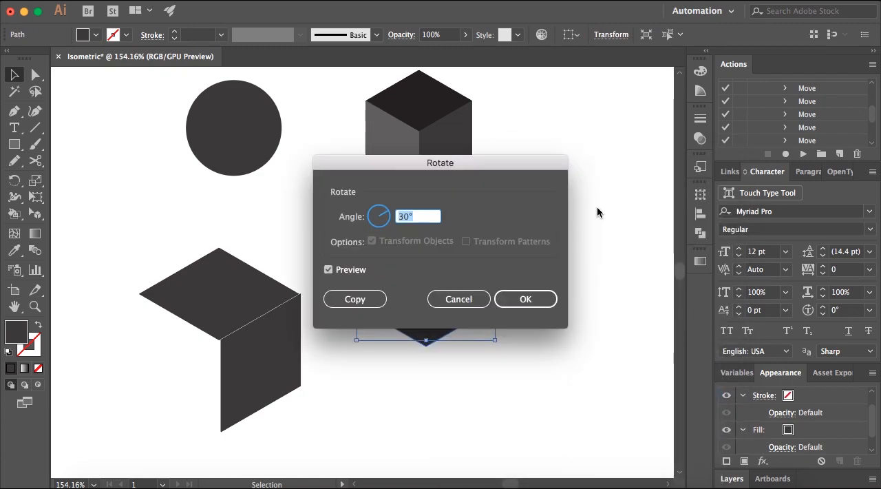
pyautogui.click(401, 217)
pyautogui.write('-')
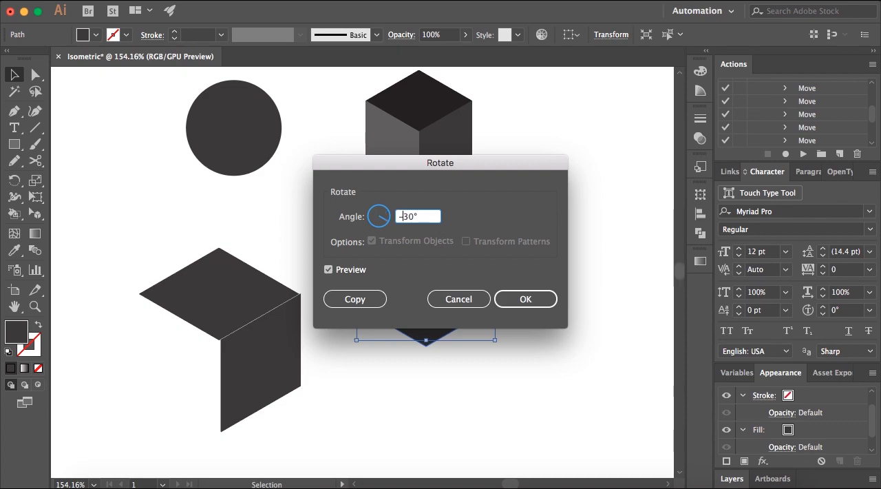
pyautogui.click(525, 298)
pyautogui.click(550, 265)
# Move the left face under the rhombus and align it flush with the top and right faces to complete the cube.
pyautogui.moveTo(432, 308); pyautogui.dragTo(181, 363)
pyautogui.scroll(10, 222, 339)
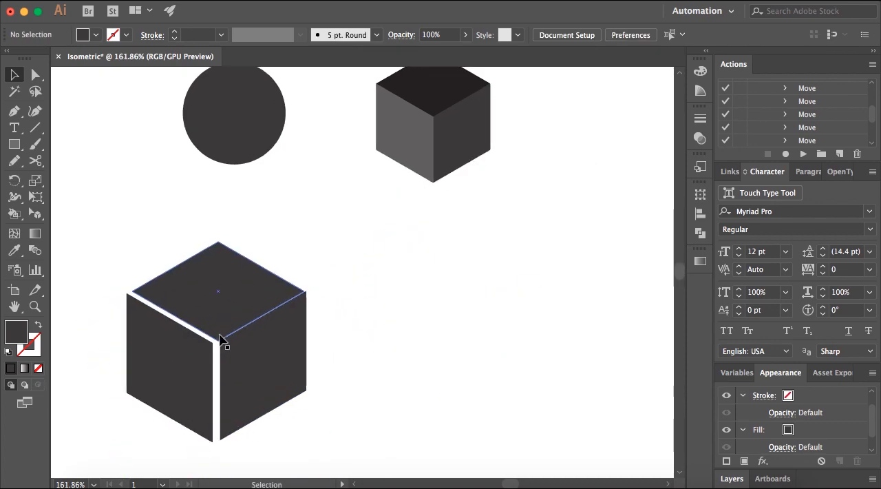
pyautogui.moveTo(256, 389); pyautogui.dragTo(239, 386)
pyautogui.hscroll(-1, 207, 395)
pyautogui.scroll(-10, 303, 374)
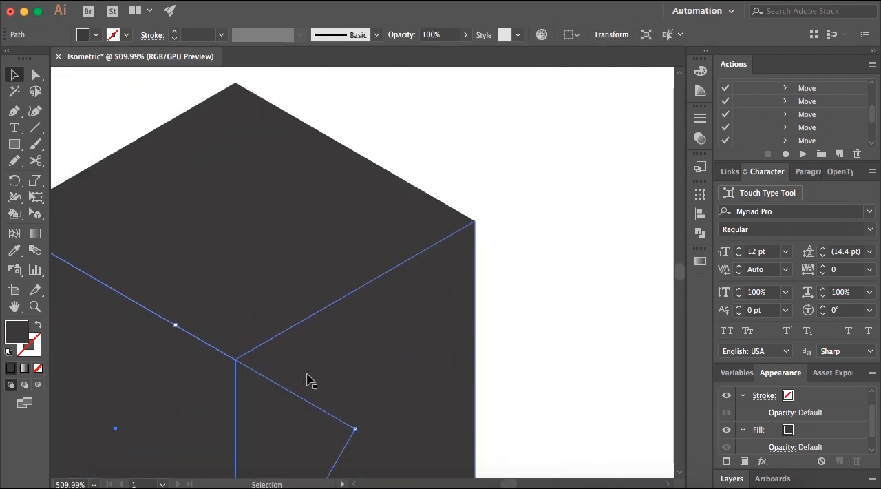
# Select the new cube's right face, and fill its top face with the near-black colour sampled from the small cube's top face.
pyautogui.click(385, 327)
pyautogui.click(285, 351)
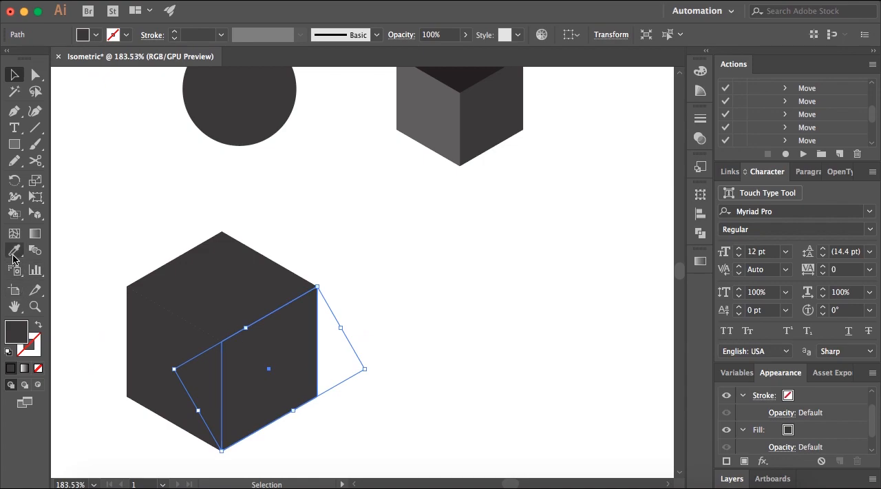
pyautogui.click(14, 250)
pyautogui.click(15, 75)
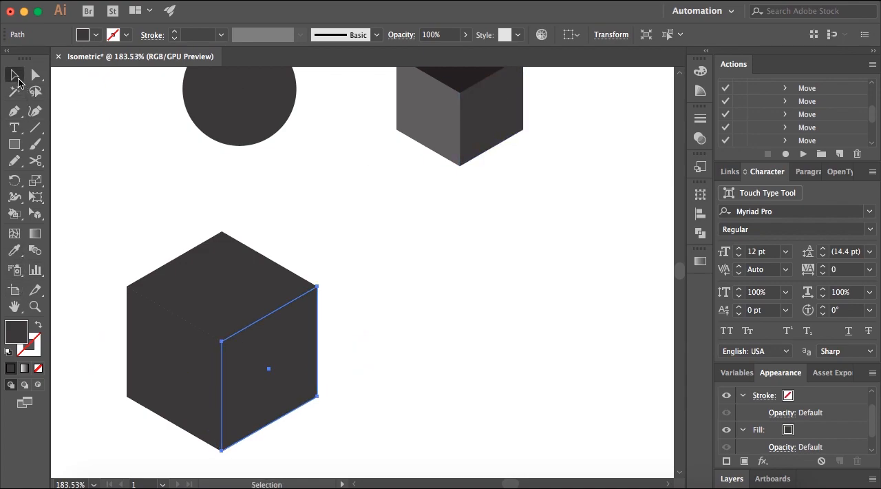
pyautogui.click(230, 247)
pyautogui.click(16, 251)
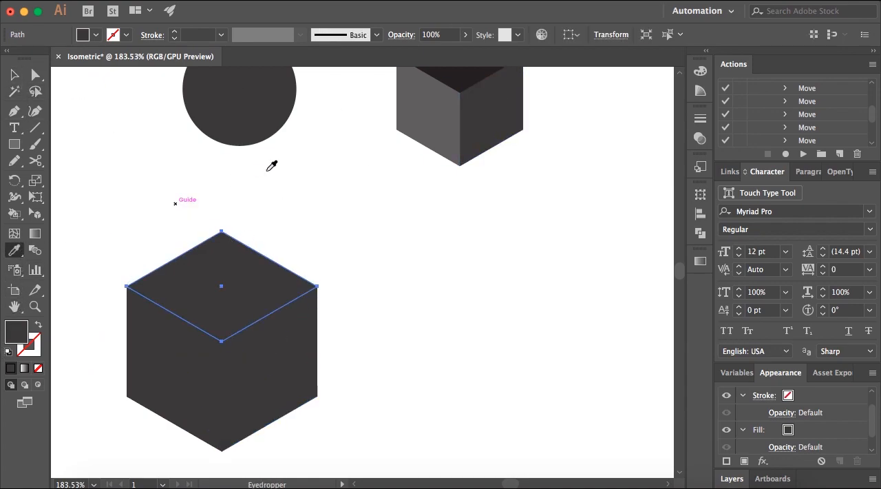
pyautogui.click(464, 71)
pyautogui.press('v')
# Fill the new cube's left face with the lighter grey sampled from the small cube's left face.
pyautogui.click(148, 324)
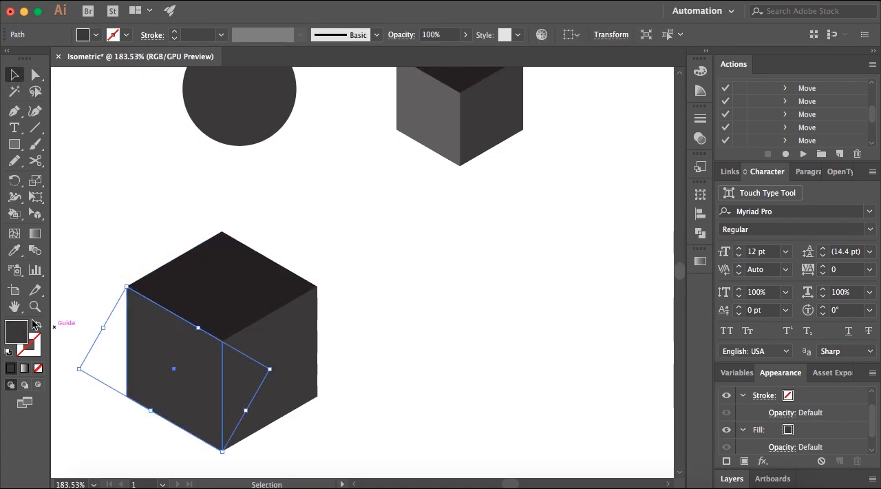
pyautogui.click(14, 250)
pyautogui.click(430, 124)
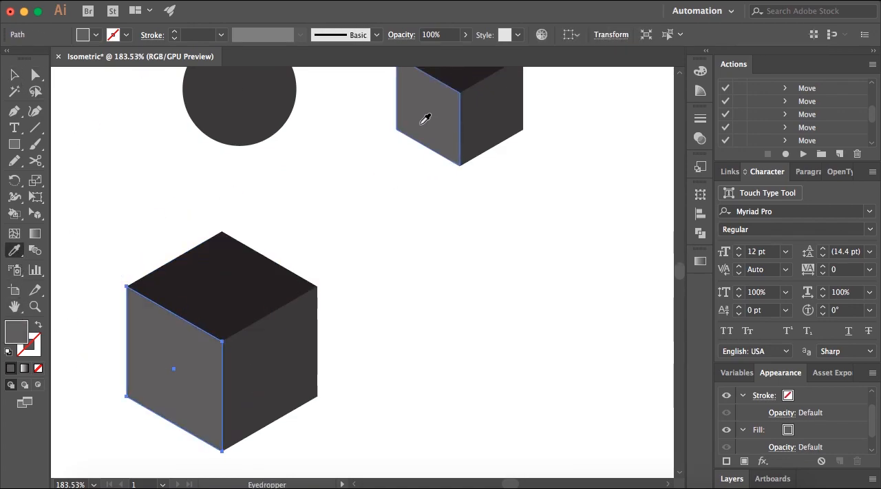
pyautogui.press('v')
# Move the shaded cube toward the centre of the artwork and the circle farther to the left, and deselect.
pyautogui.click(261, 370)
pyautogui.moveTo(261, 369); pyautogui.dragTo(323, 346)
pyautogui.click(446, 286)
pyautogui.moveTo(274, 101); pyautogui.dragTo(82, 146)
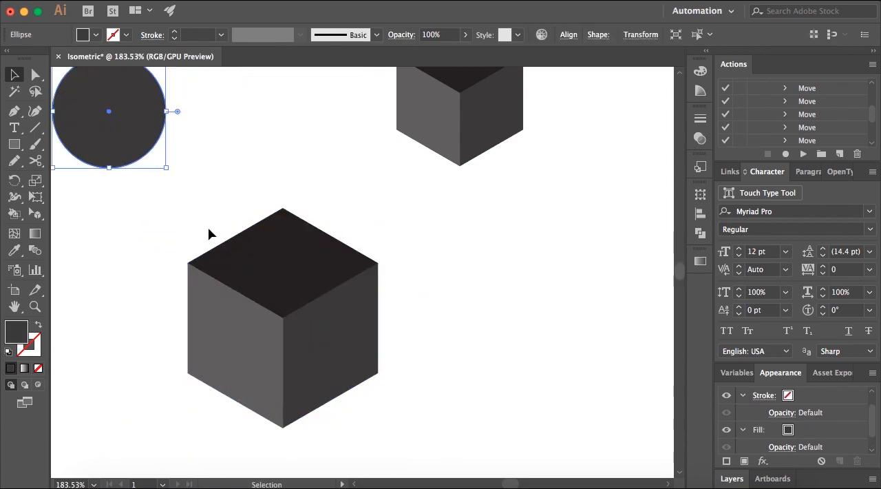
pyautogui.moveTo(324, 364); pyautogui.dragTo(376, 310)
pyautogui.click(474, 279)
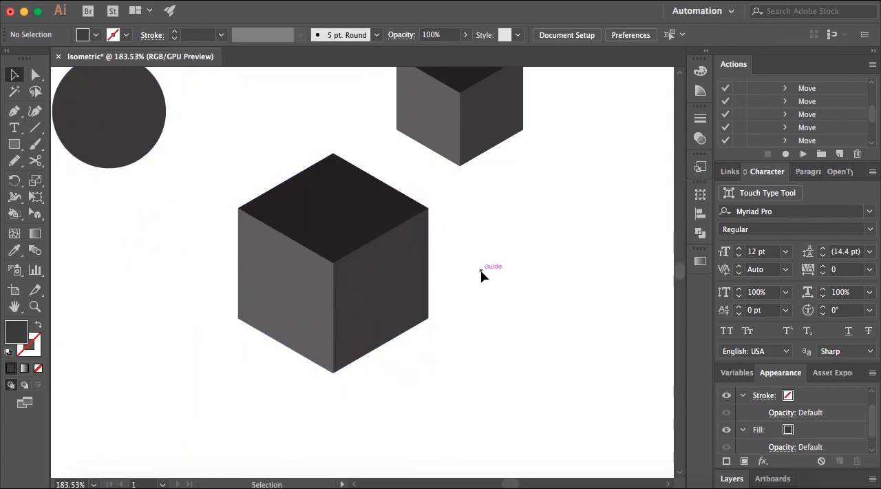
# Leave the full-screen view of the reference image Isometric Design.png and minimize it to return to the Illustrator artwork.
pyautogui.hotkey('ctrl', '0')
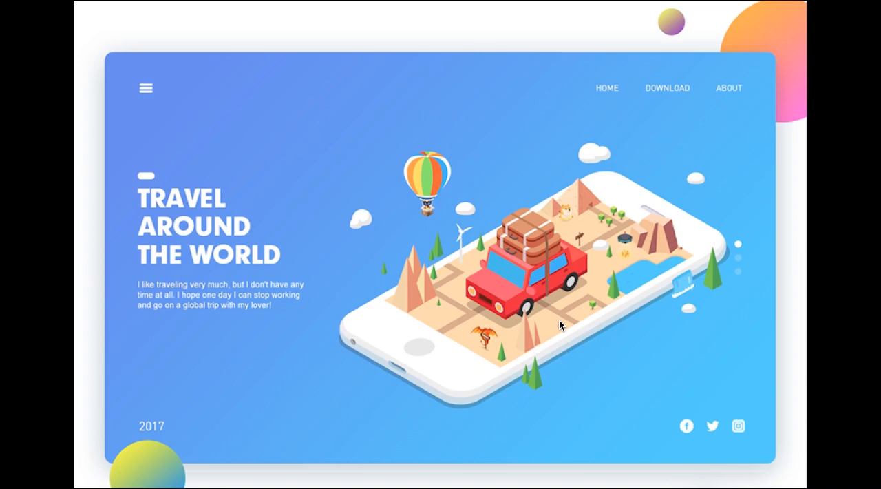
pyautogui.press('Escape')
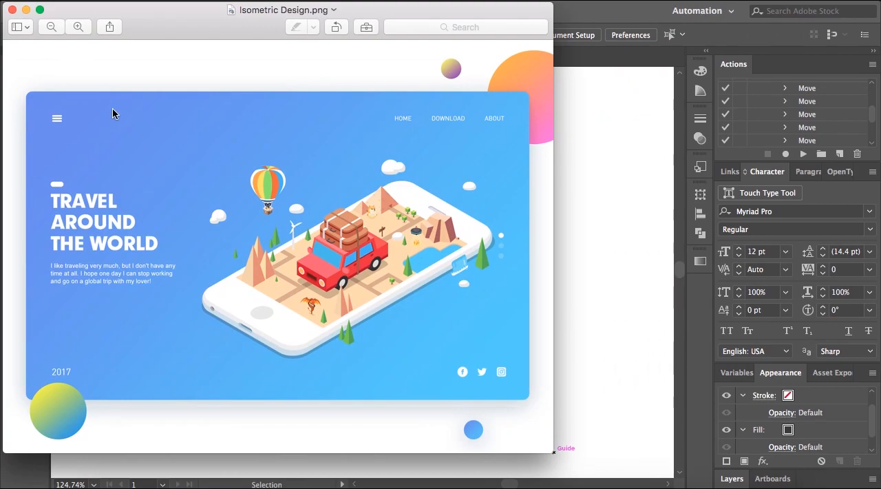
pyautogui.click(25, 9)
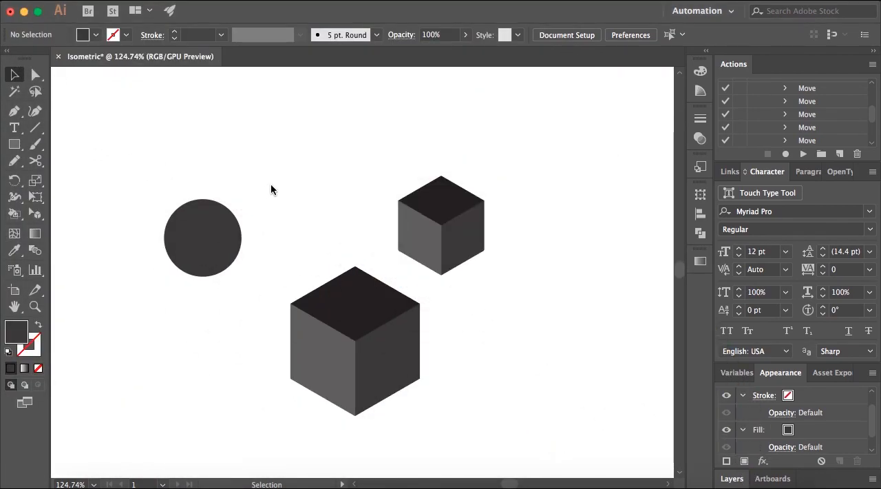